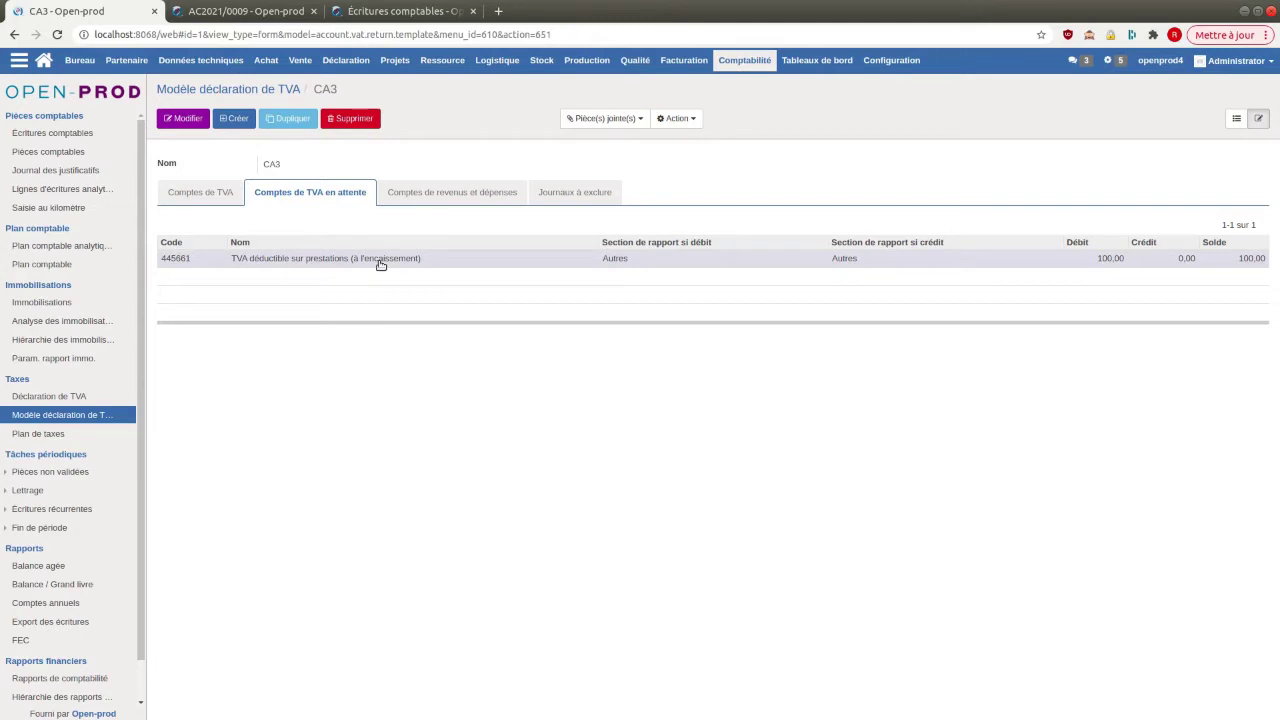
- Review the CA3 declaration template's revenue and expense accounts and its excluded journals
click(457, 193)
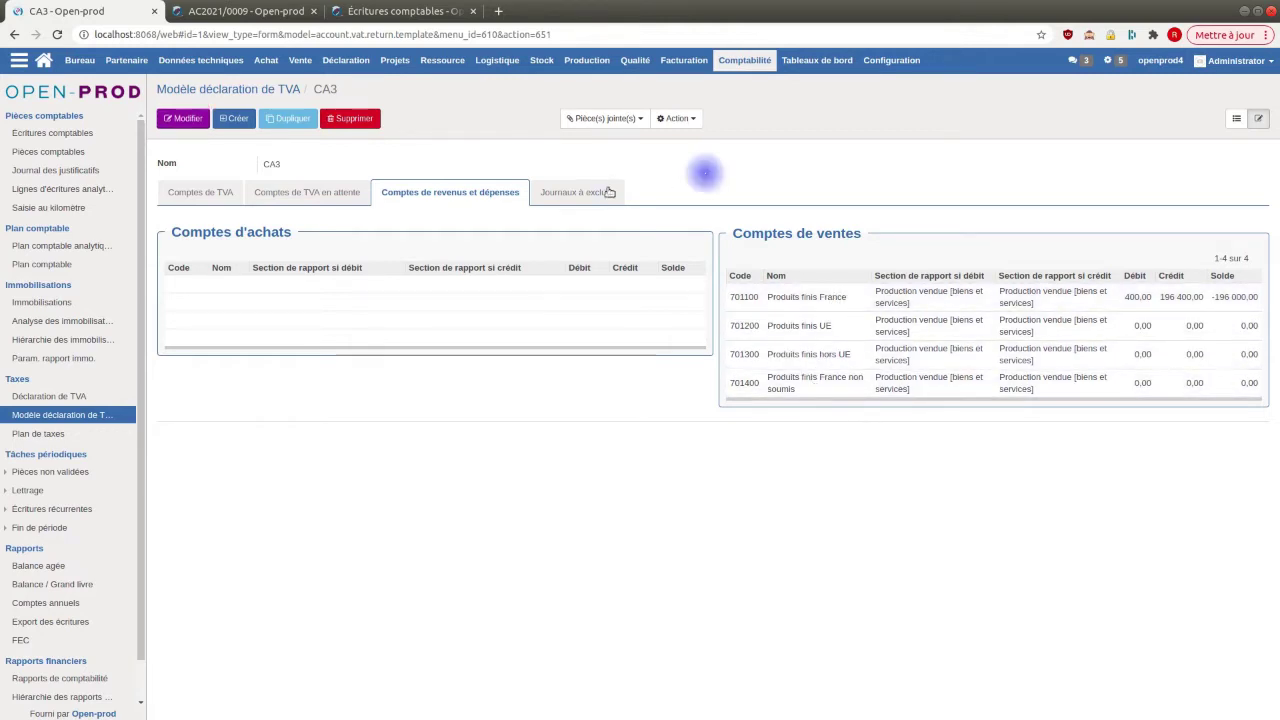
click(579, 194)
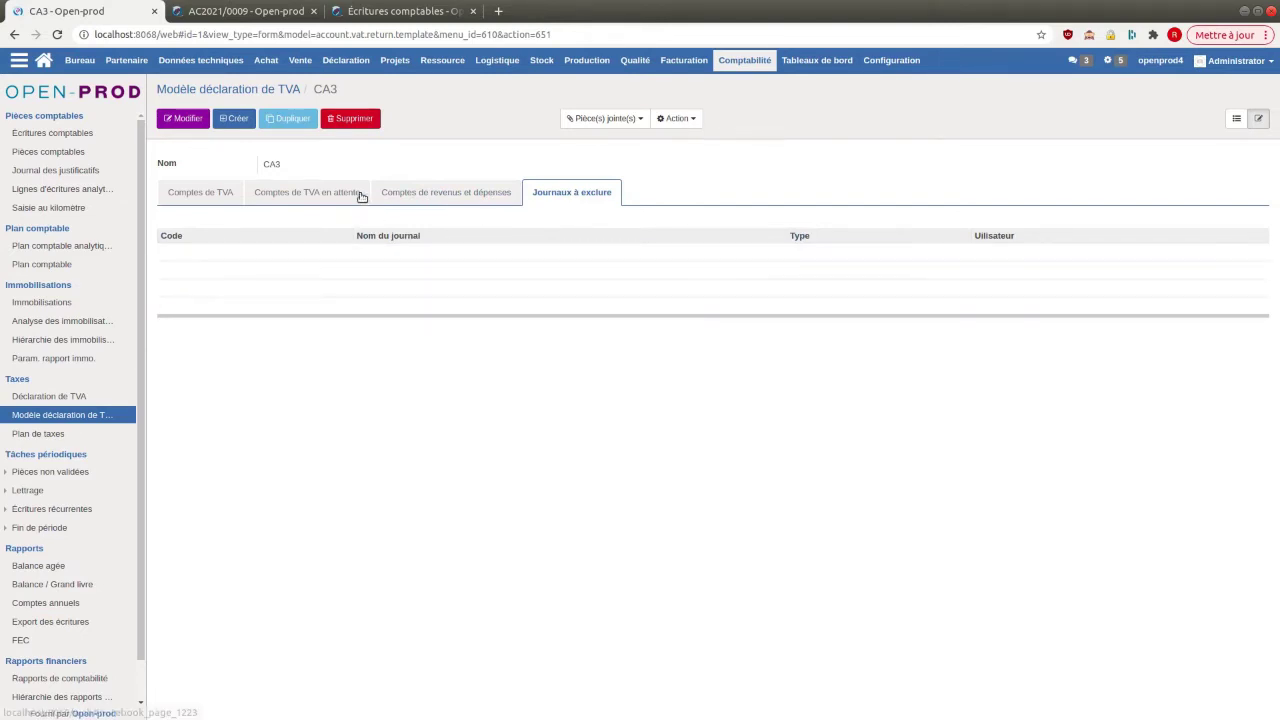
click(357, 158)
- Create a new VAT declaration named 04/2021 using the CA3 declaration template
click(77, 400)
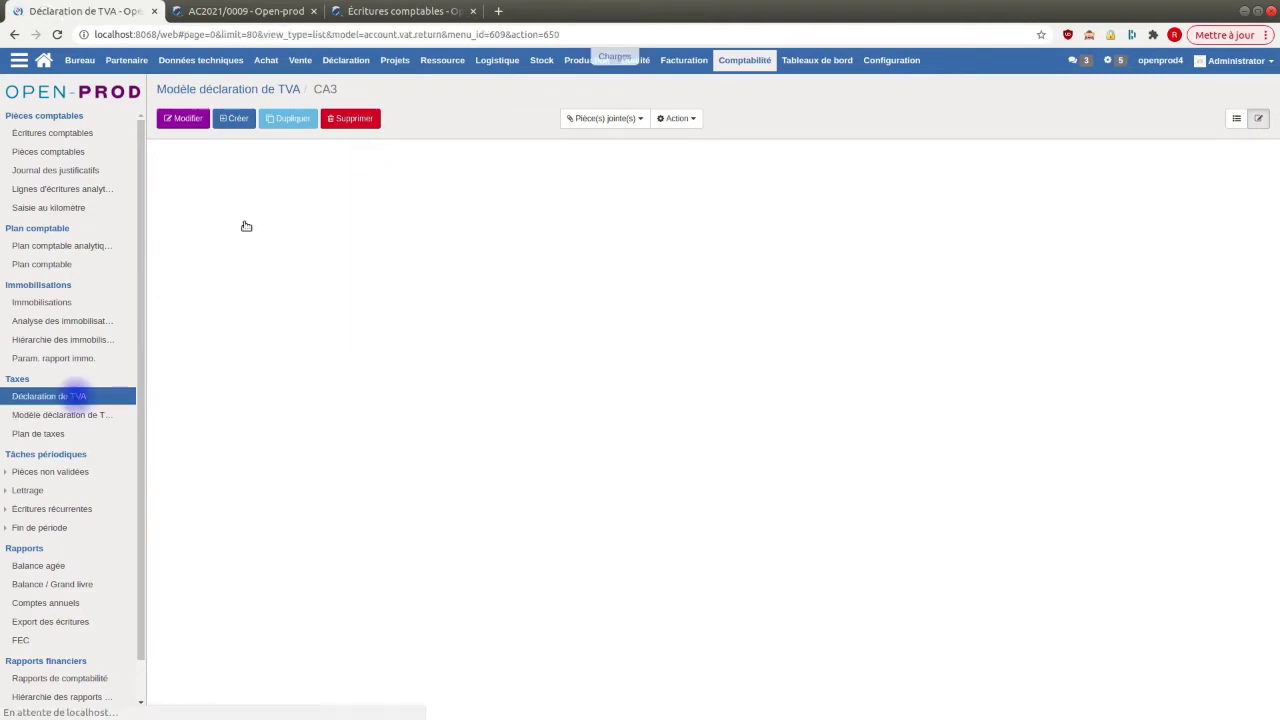
click(179, 117)
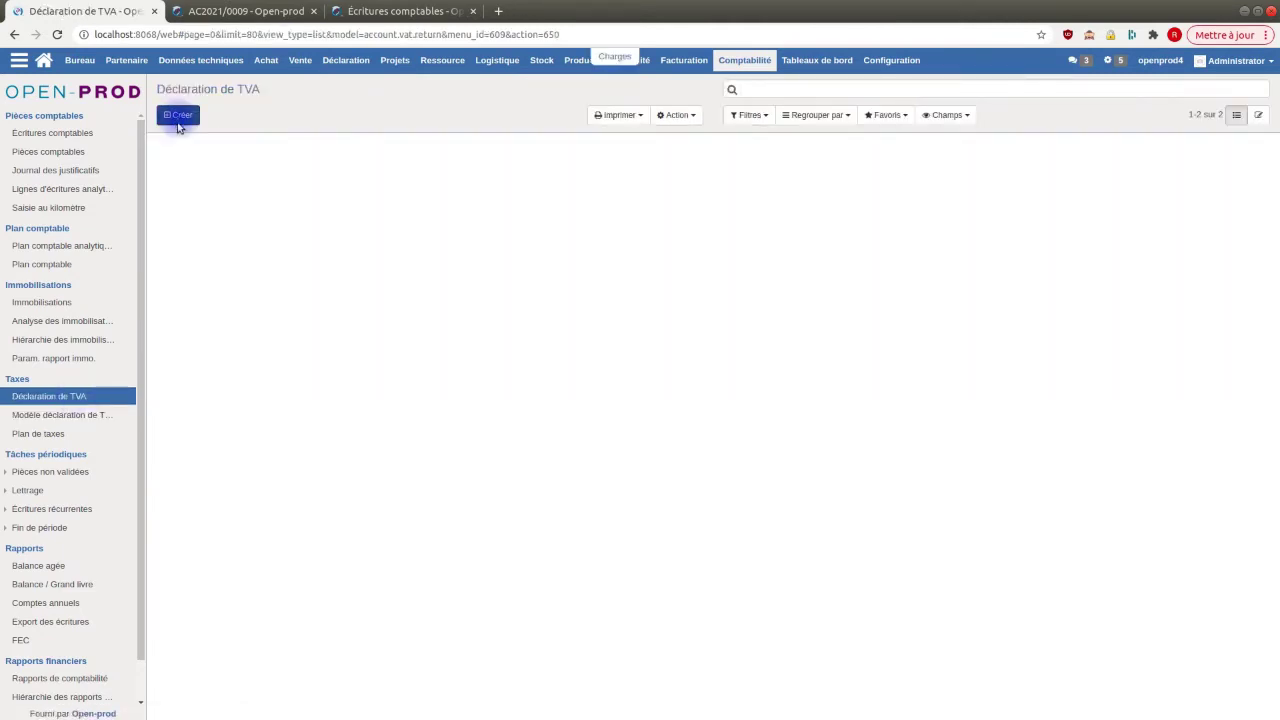
click(305, 193)
text(04/2021)
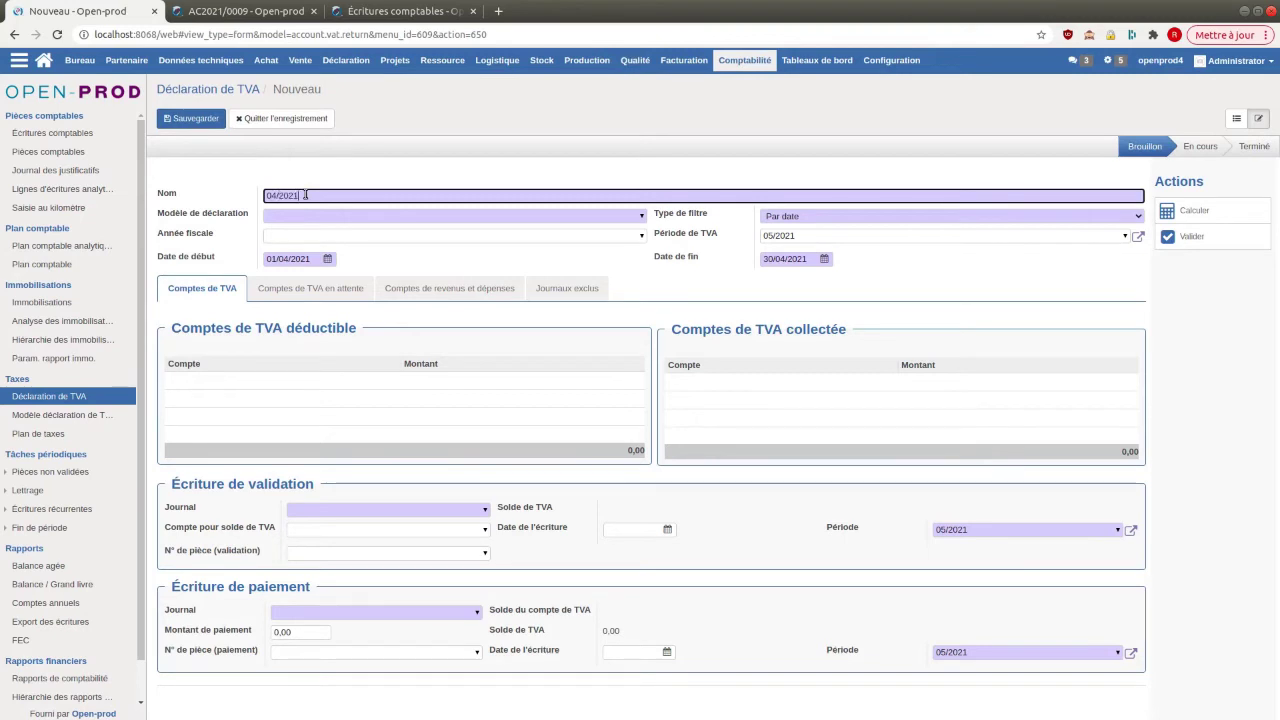
key(Tab)
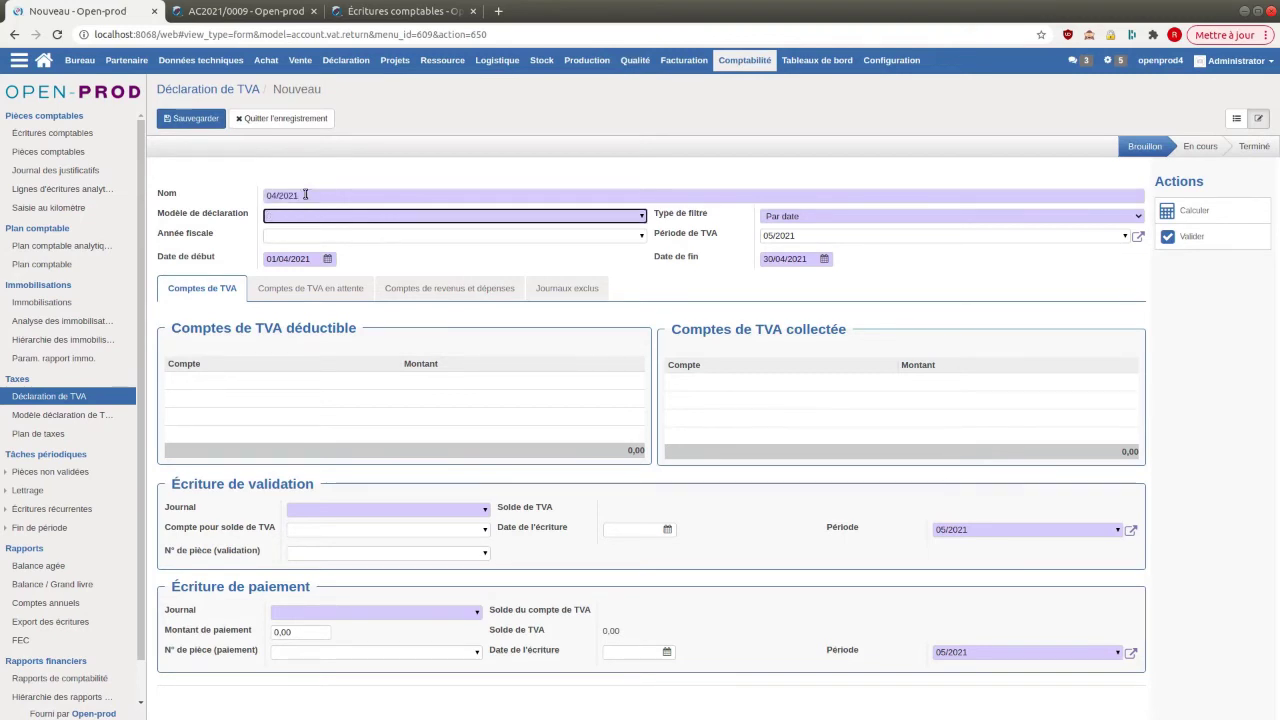
key(Down)
key(Tab)
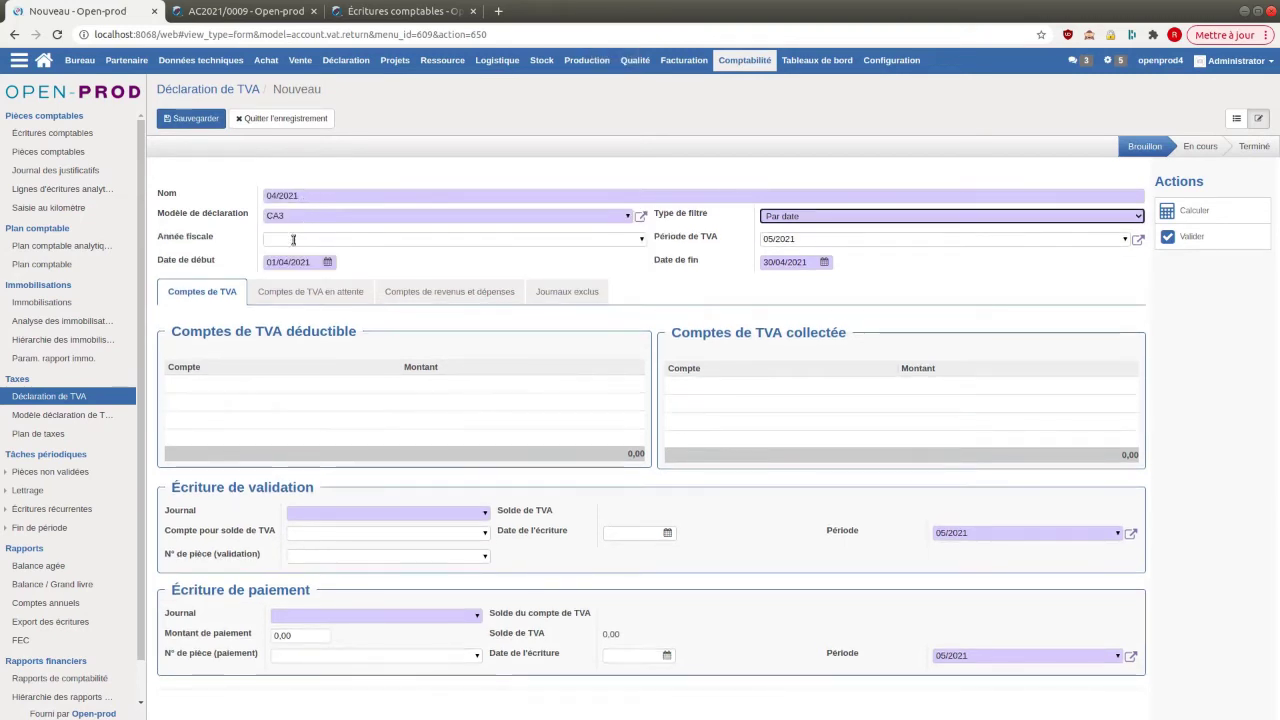
- Keep the declaration's filter type as "Par date" and set its VAT period to 04/2021
click(812, 217)
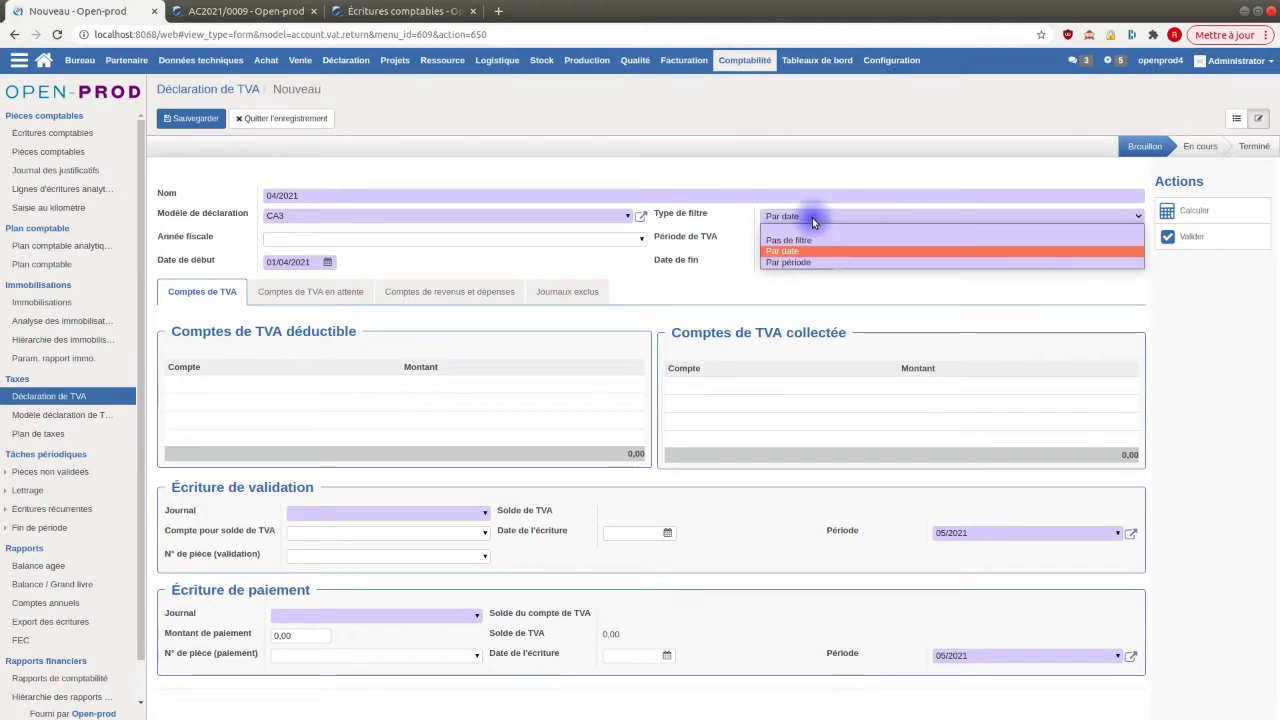
click(792, 250)
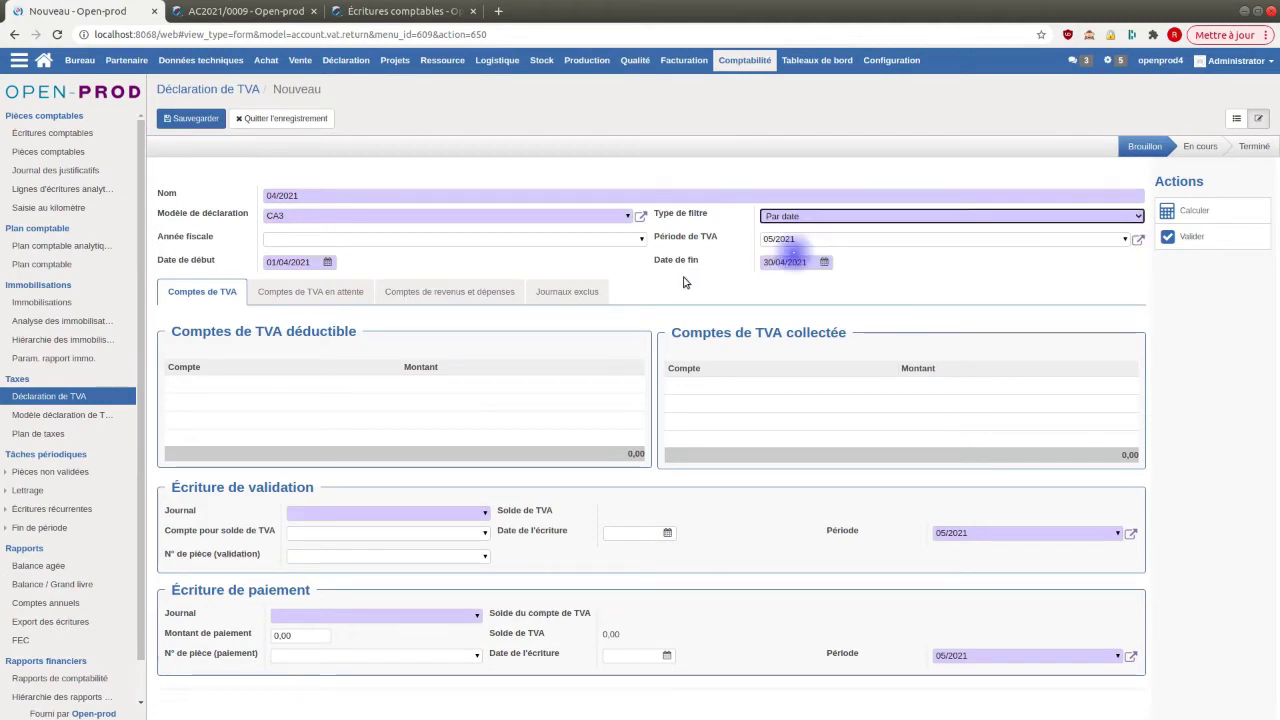
click(388, 270)
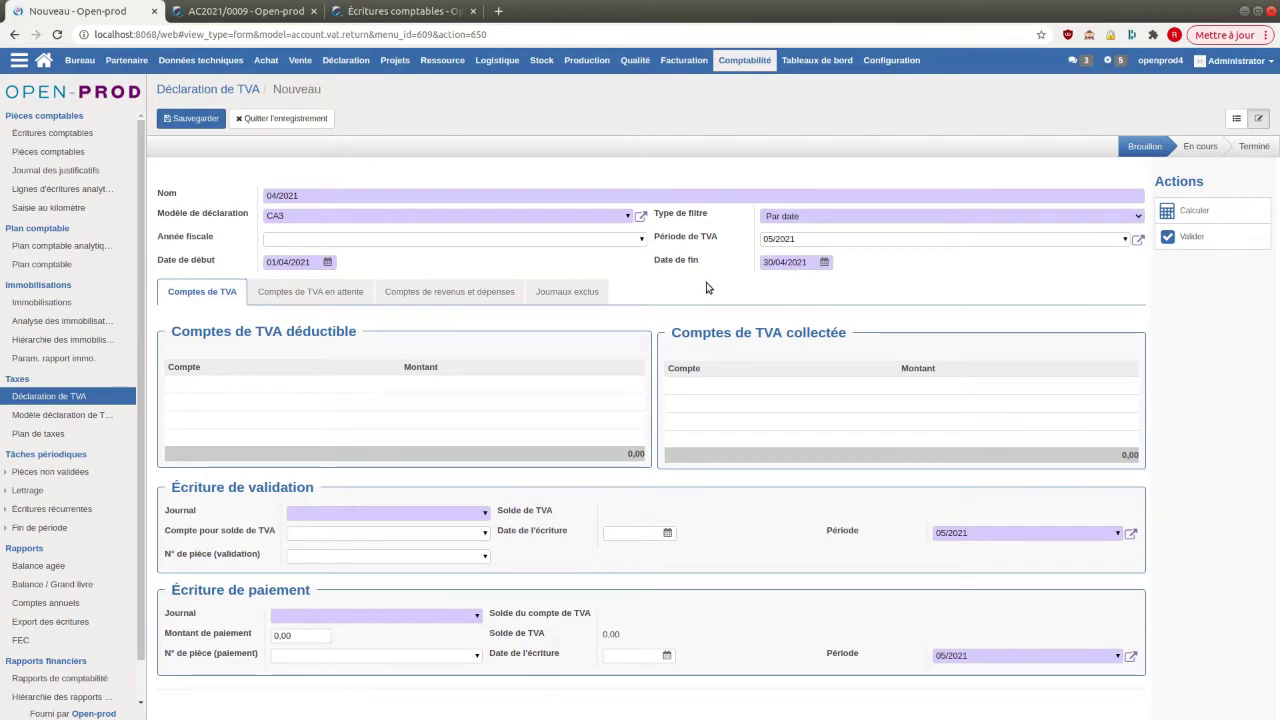
click(777, 240)
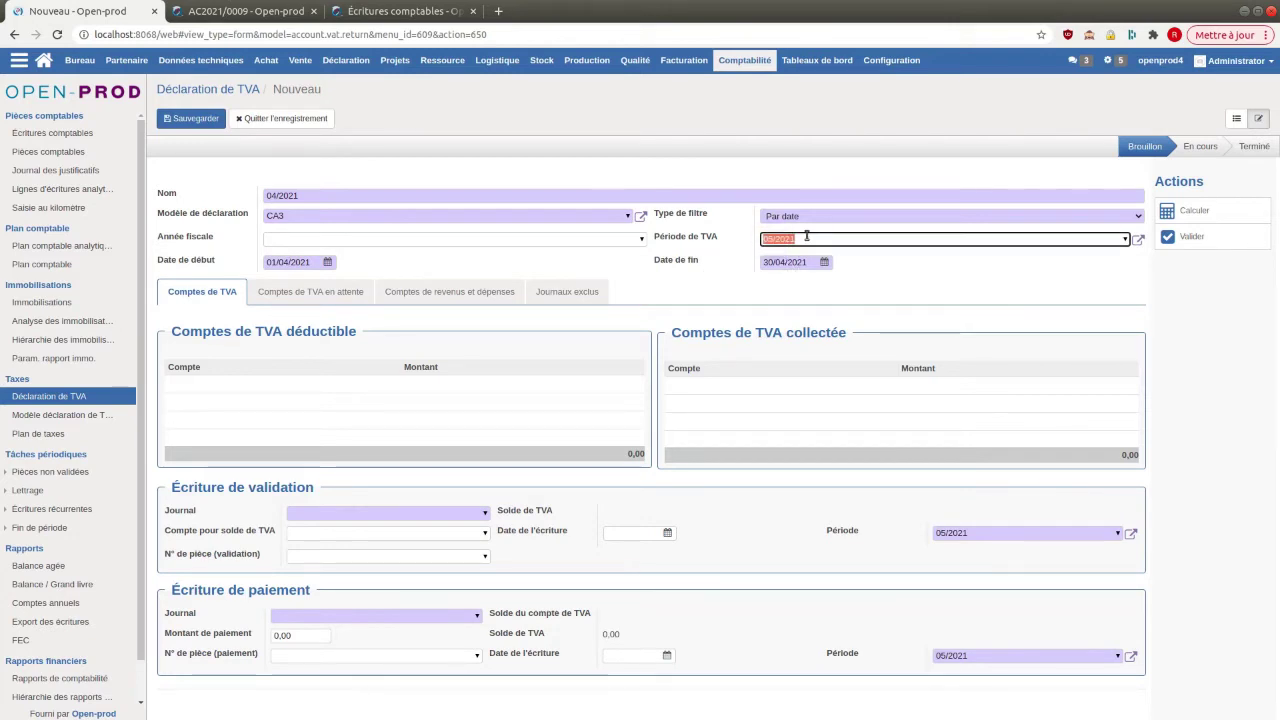
click(806, 238)
key(Delete)
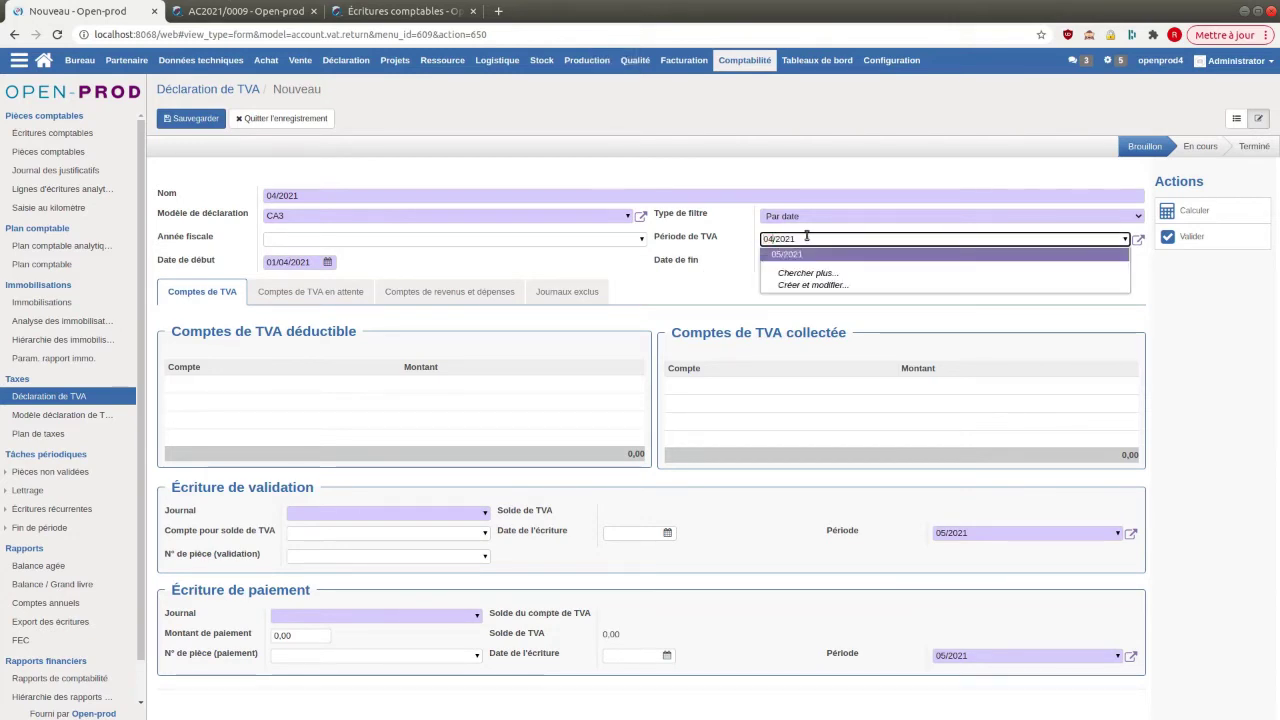
text(4)
click(829, 259)
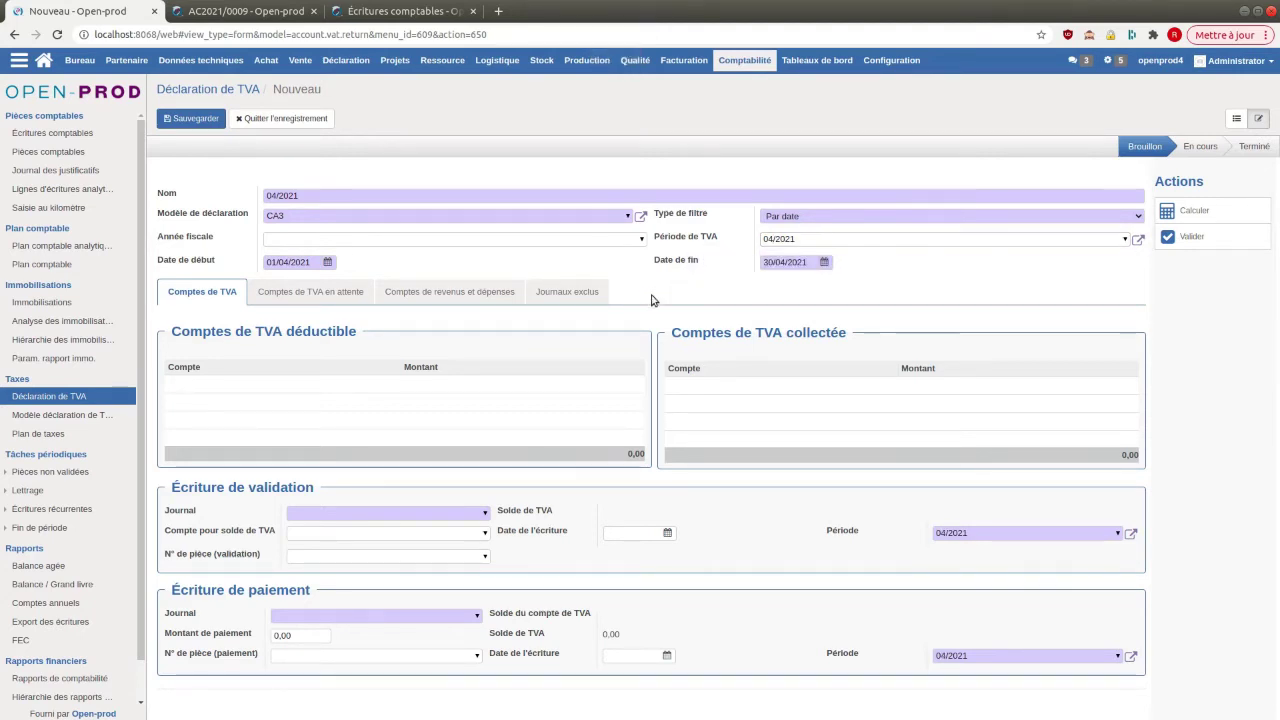
- Set the validation entry's journal to Journal des opérations diverses (EUR) and the payment entry's journal to Banque (EUR)
click(472, 510)
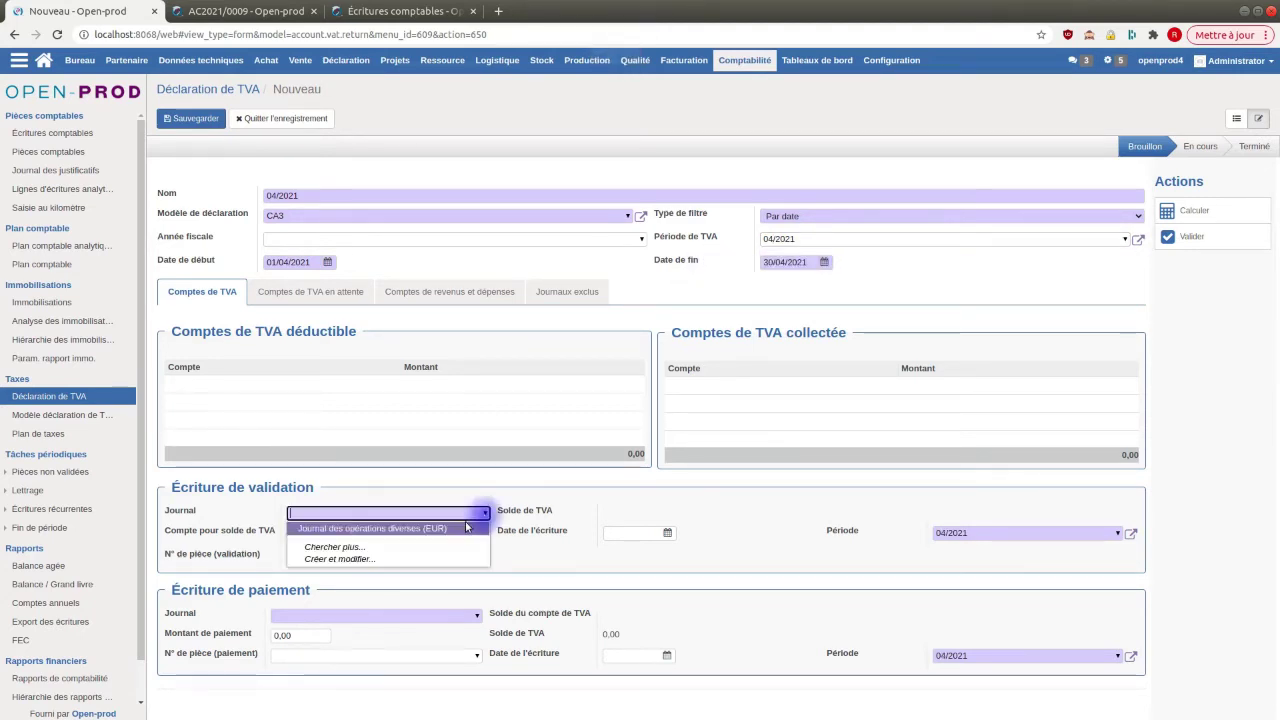
click(343, 530)
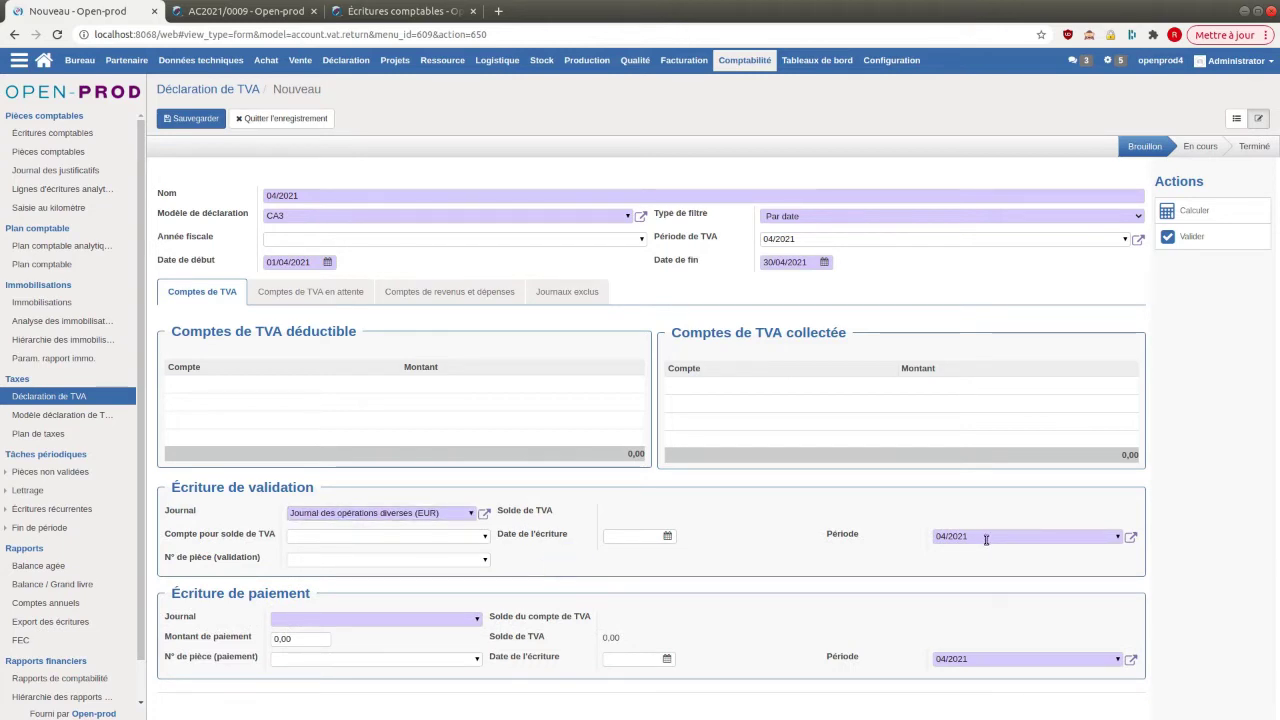
click(468, 619)
click(357, 630)
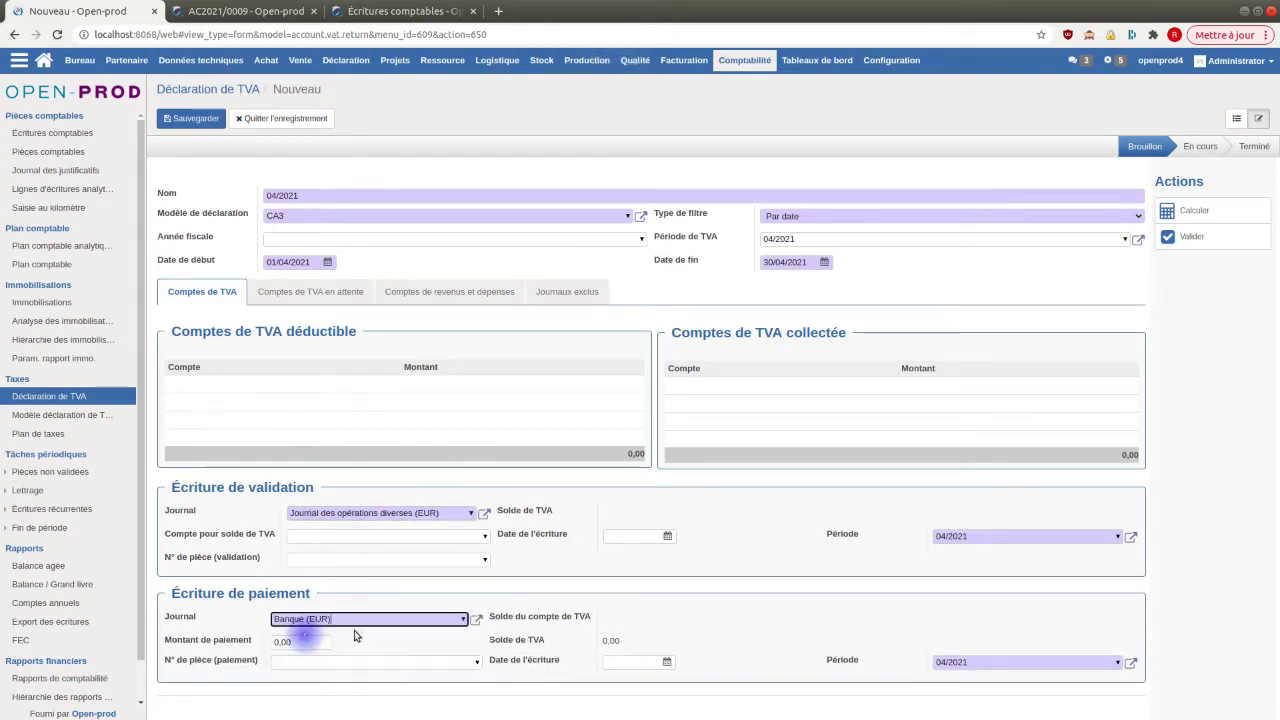
- Set the payment entry's period to 05/2021
click(985, 662)
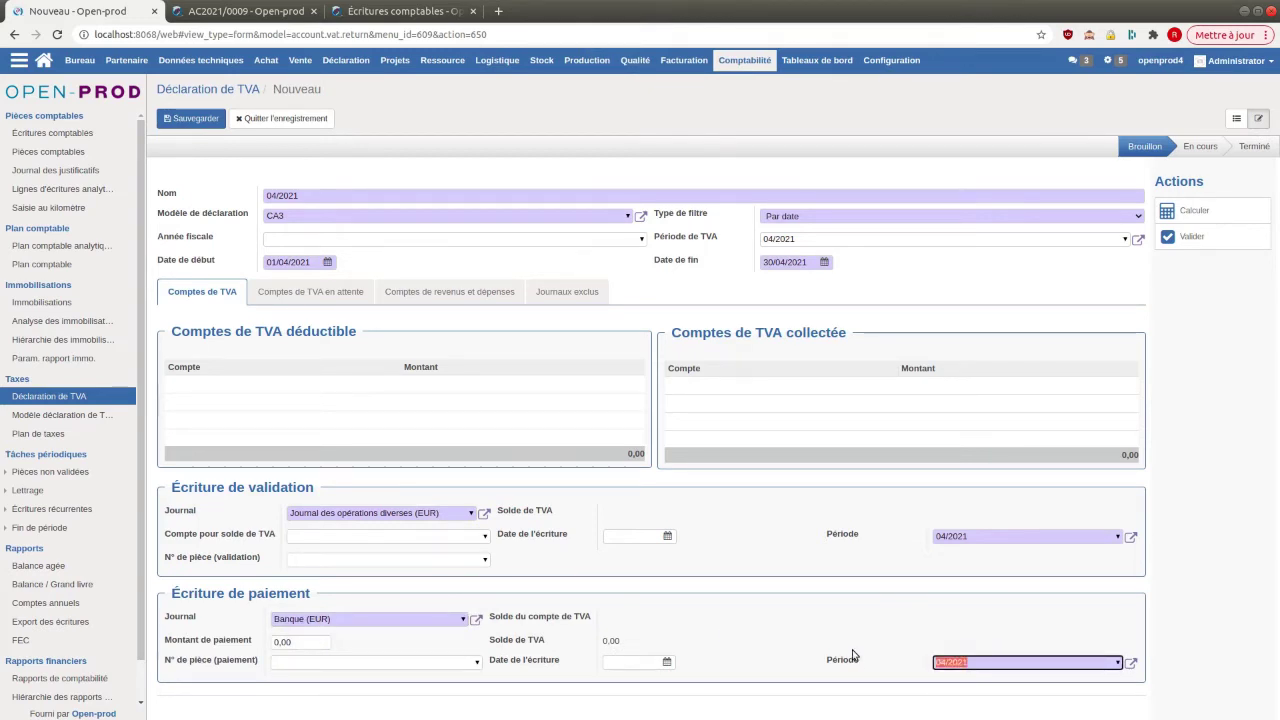
text(0)
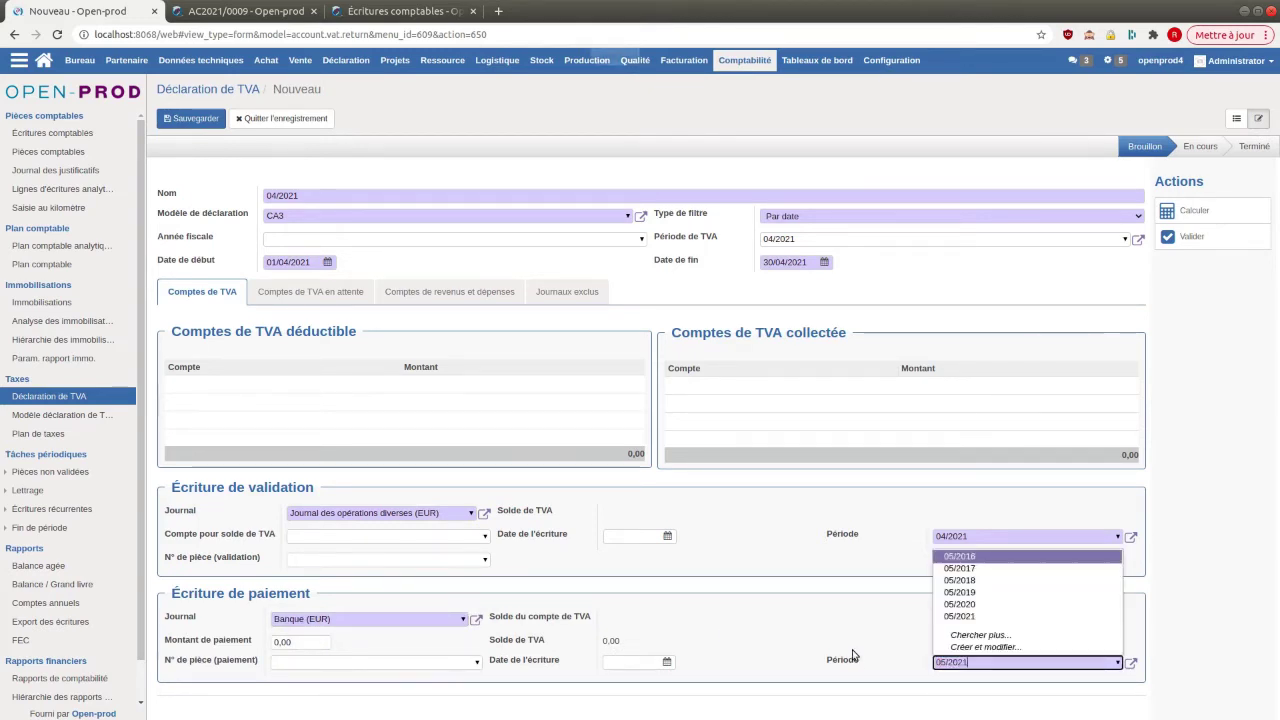
text(5)
key(Return)
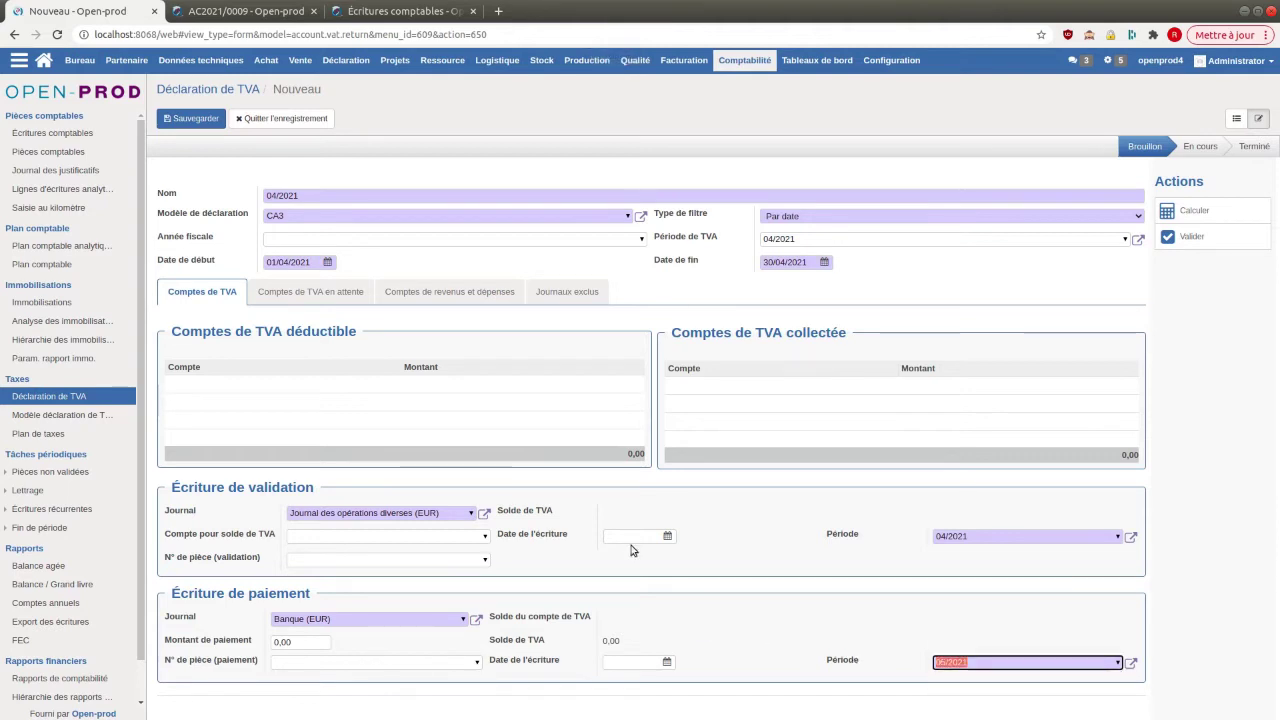
- Set the validation entry's date to 30/04/2021 and calculate the saved declaration
click(634, 536)
text(30/04/20)
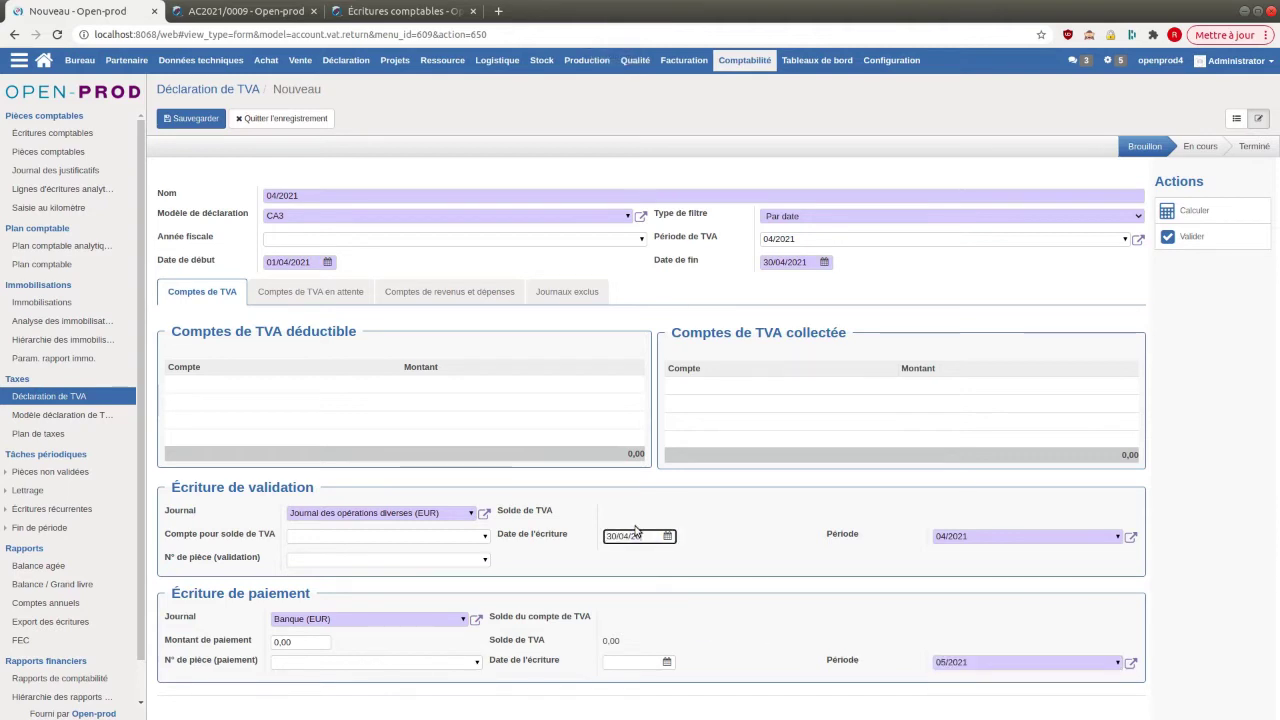
text(21)
click(717, 510)
click(191, 118)
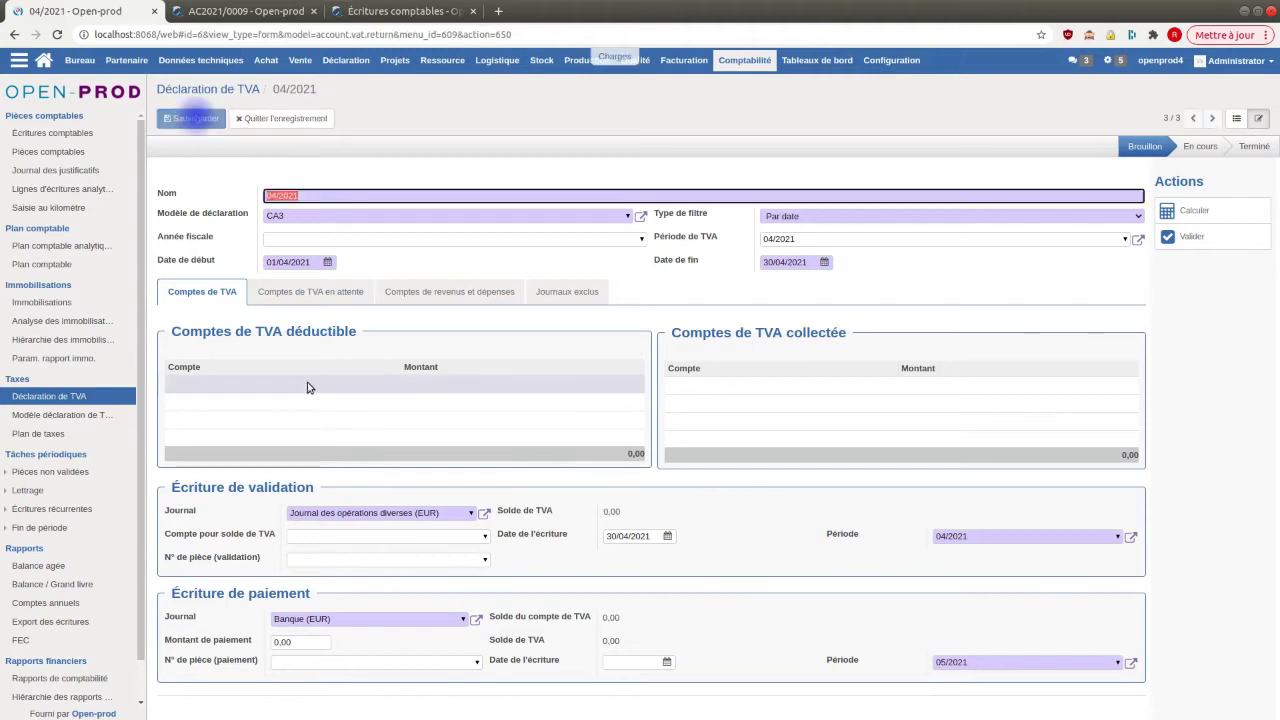
click(1201, 216)
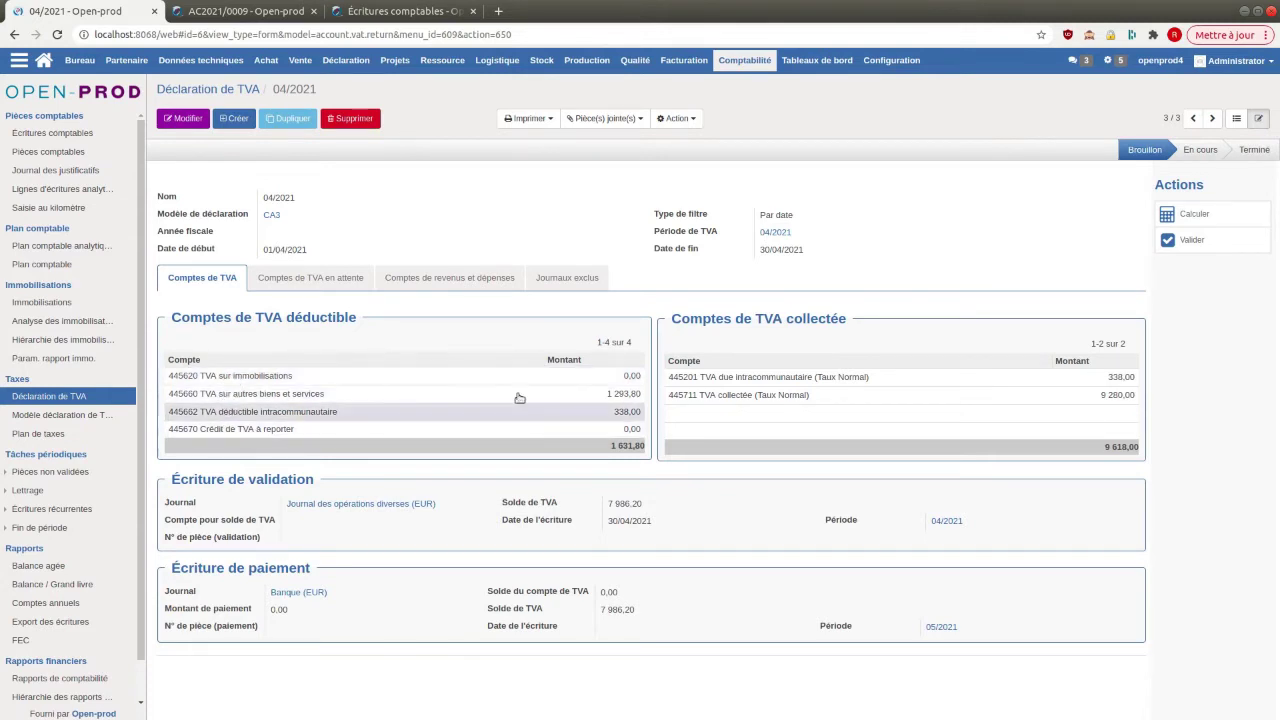
- Examine the entries behind account 445660 TVA sur autres biens et services and the declaration's start and end dates
click(312, 397)
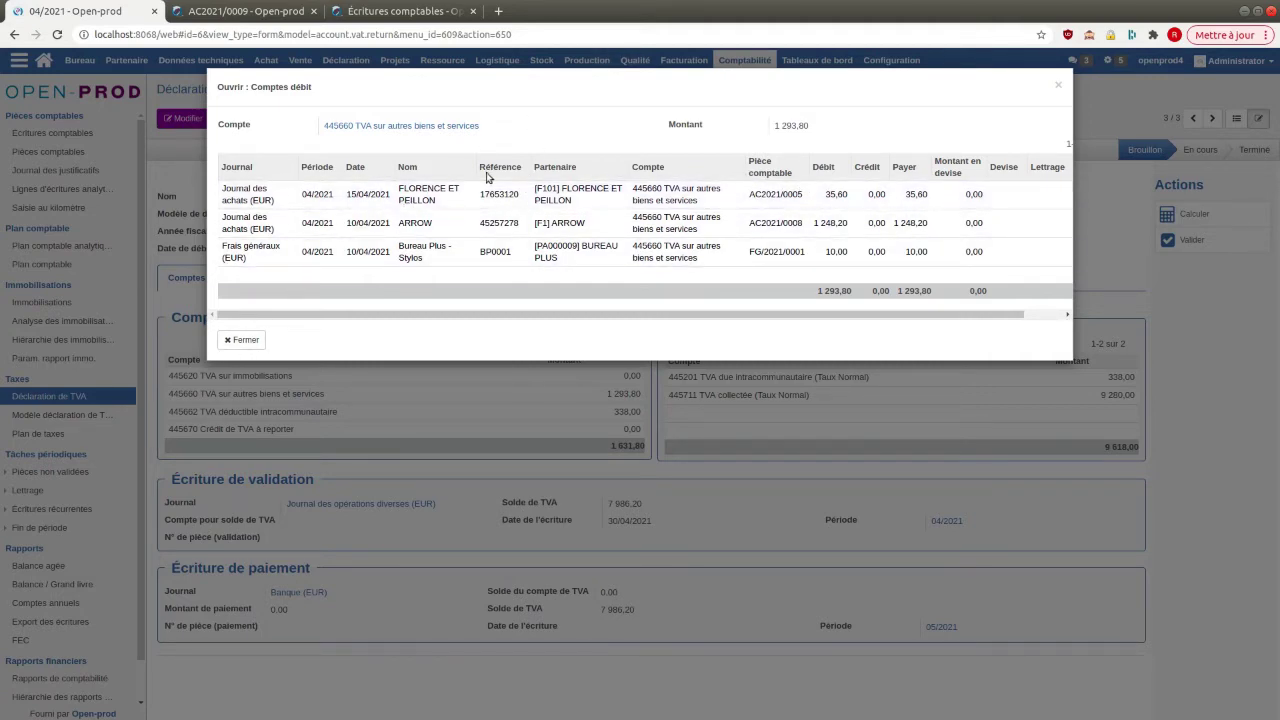
click(242, 340)
drag(170, 248, 430, 258)
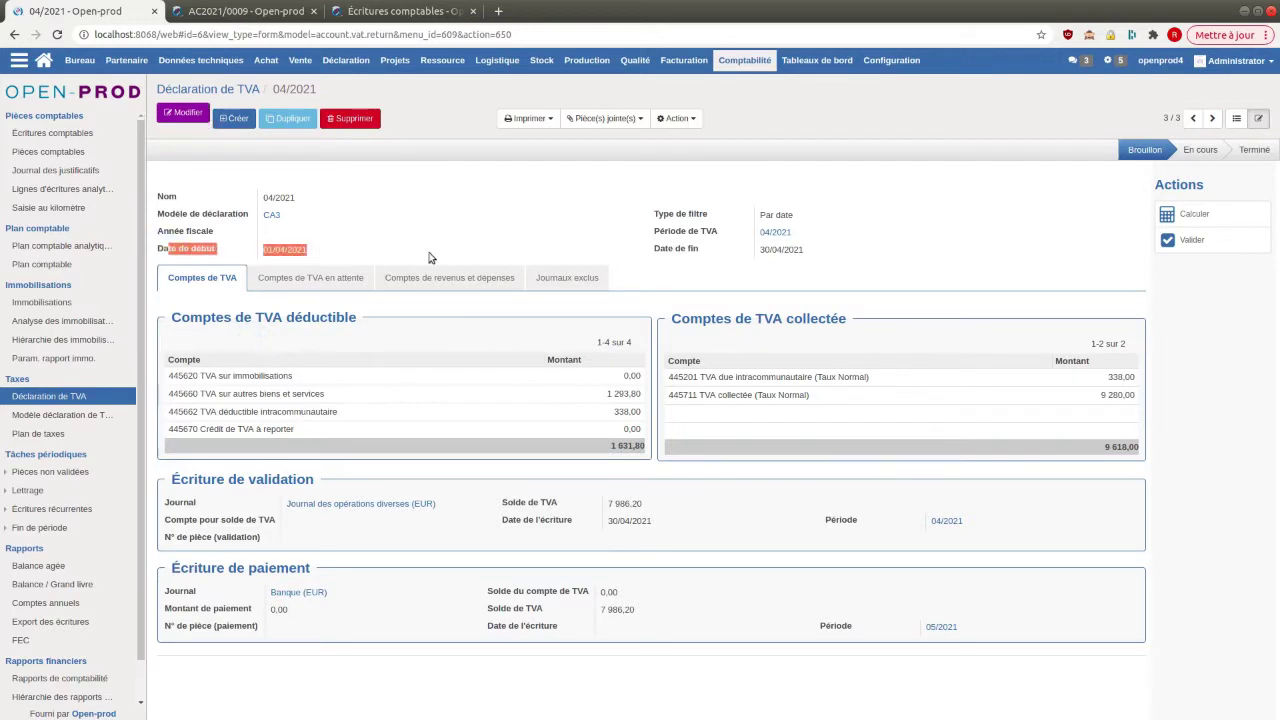
drag(648, 248, 805, 253)
click(806, 255)
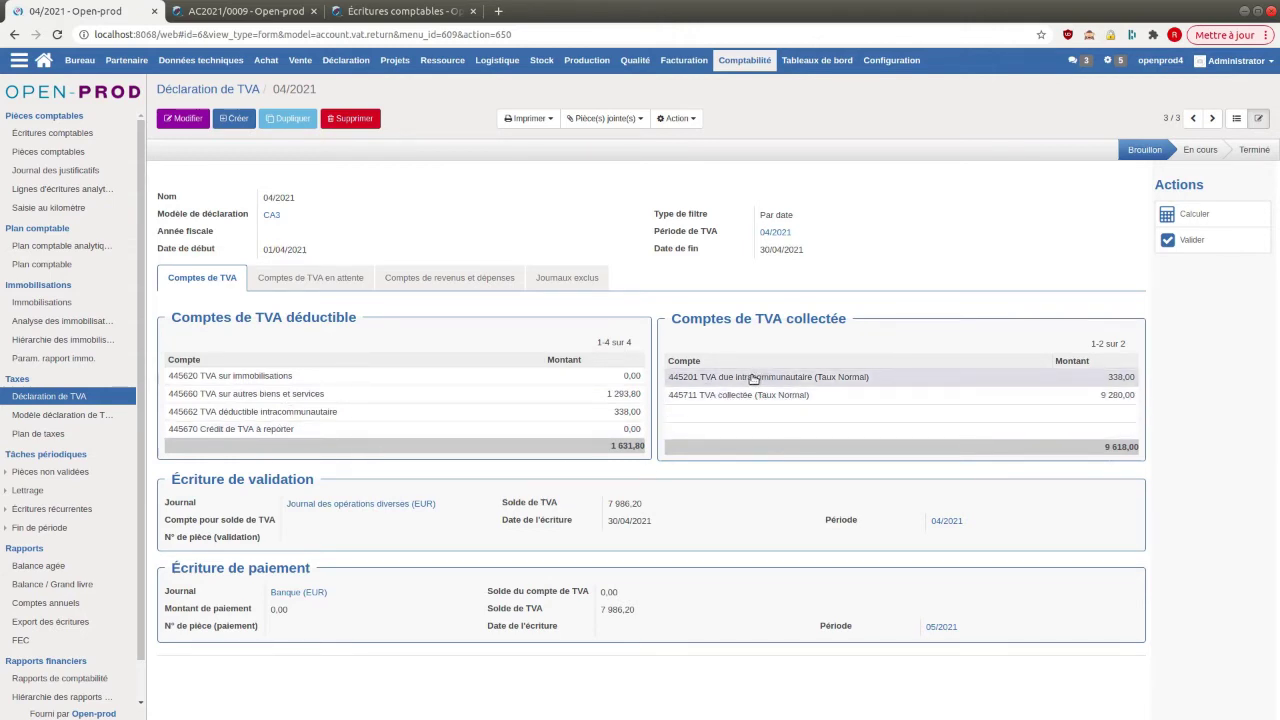
click(737, 497)
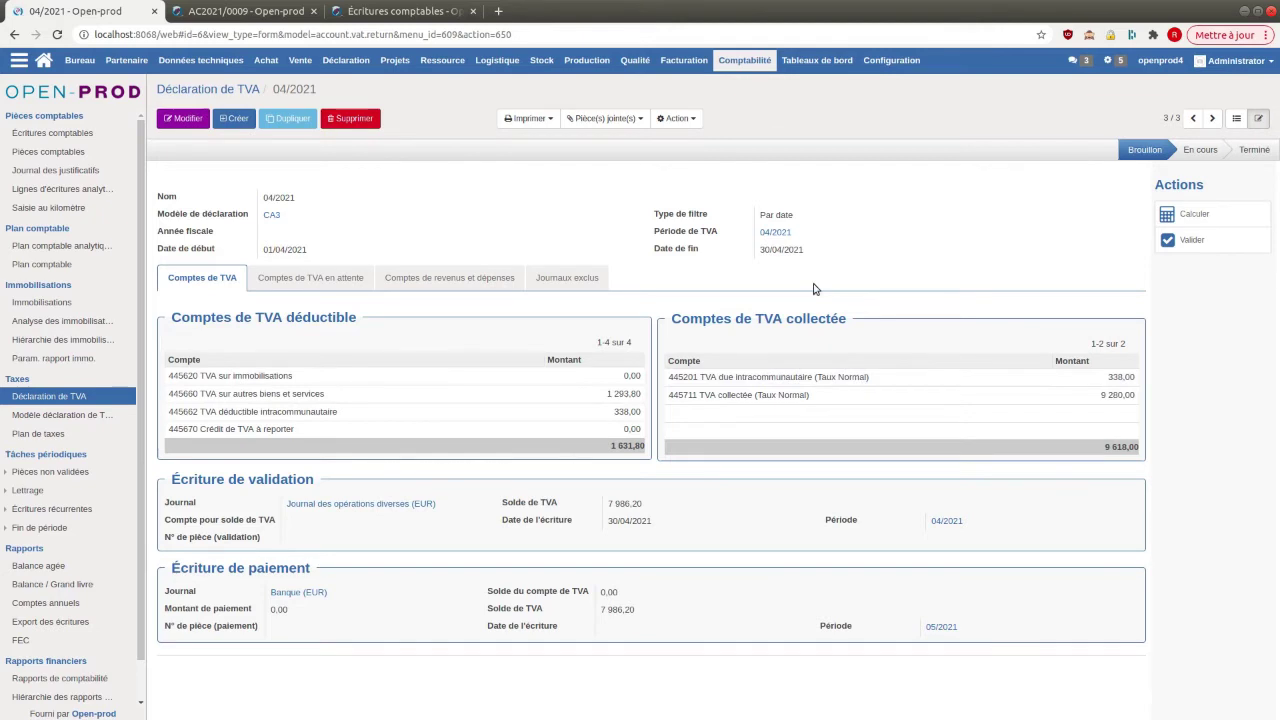
- Try to validate the VAT declaration
click(1194, 248)
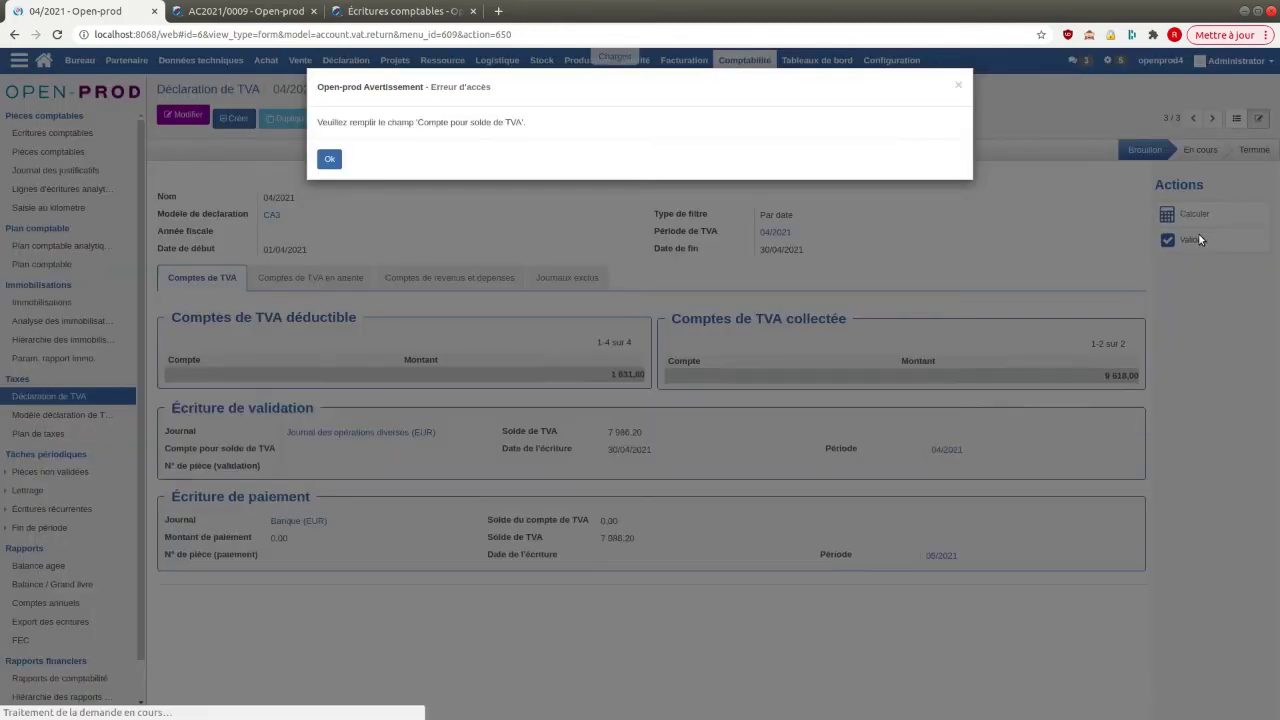
click(329, 158)
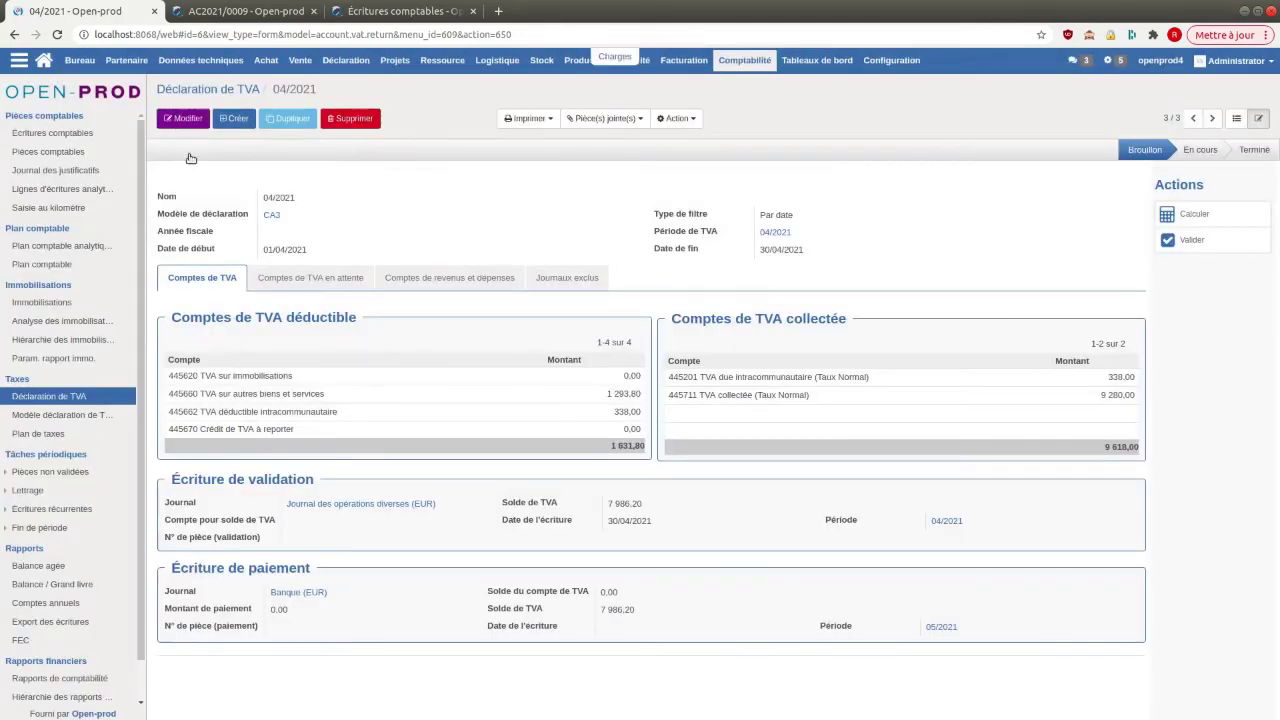
- Set the VAT balance account to 445510 TVA à décaisser and validate the saved declaration
click(183, 118)
click(328, 542)
text(44)
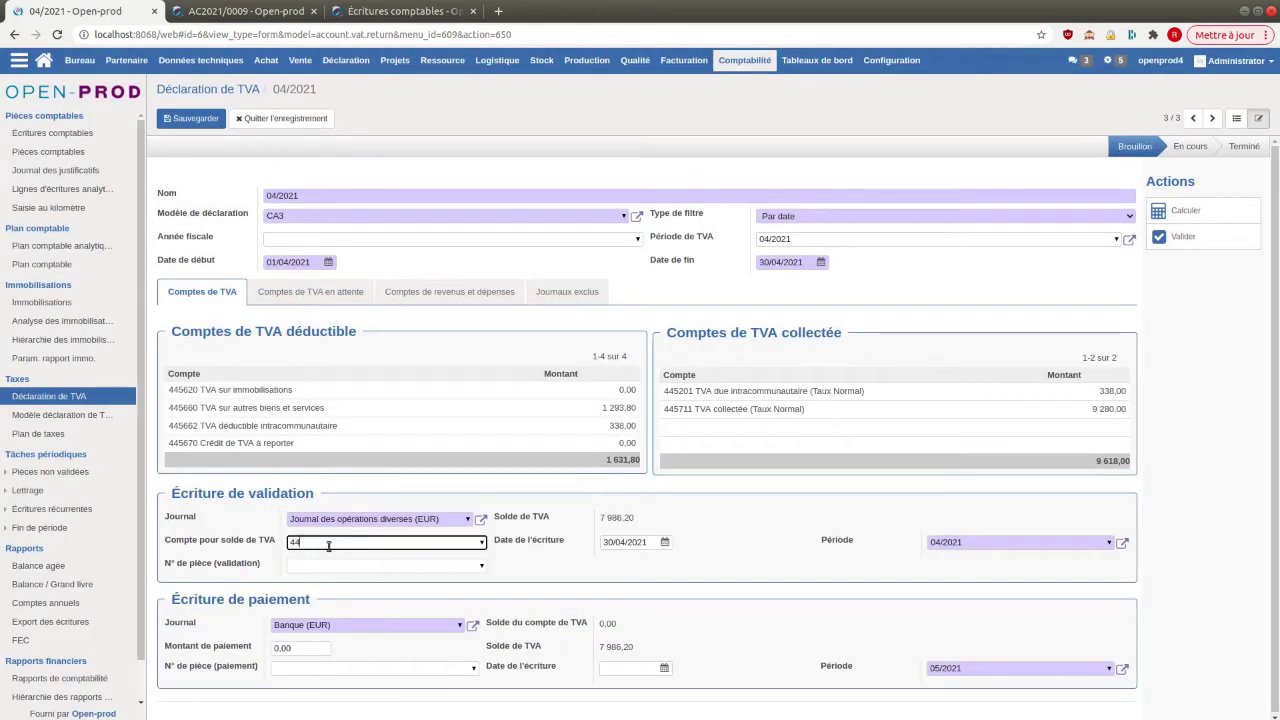
text(5551)
key(BackSpace)
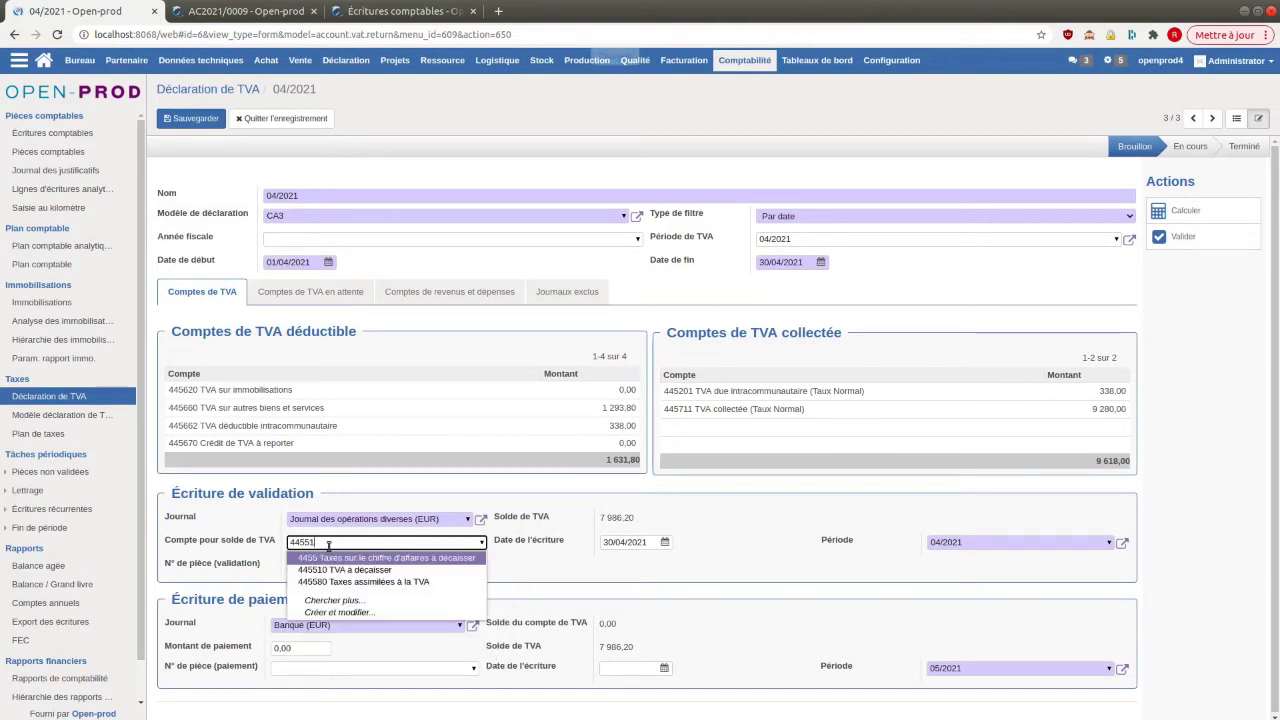
text(1)
click(345, 557)
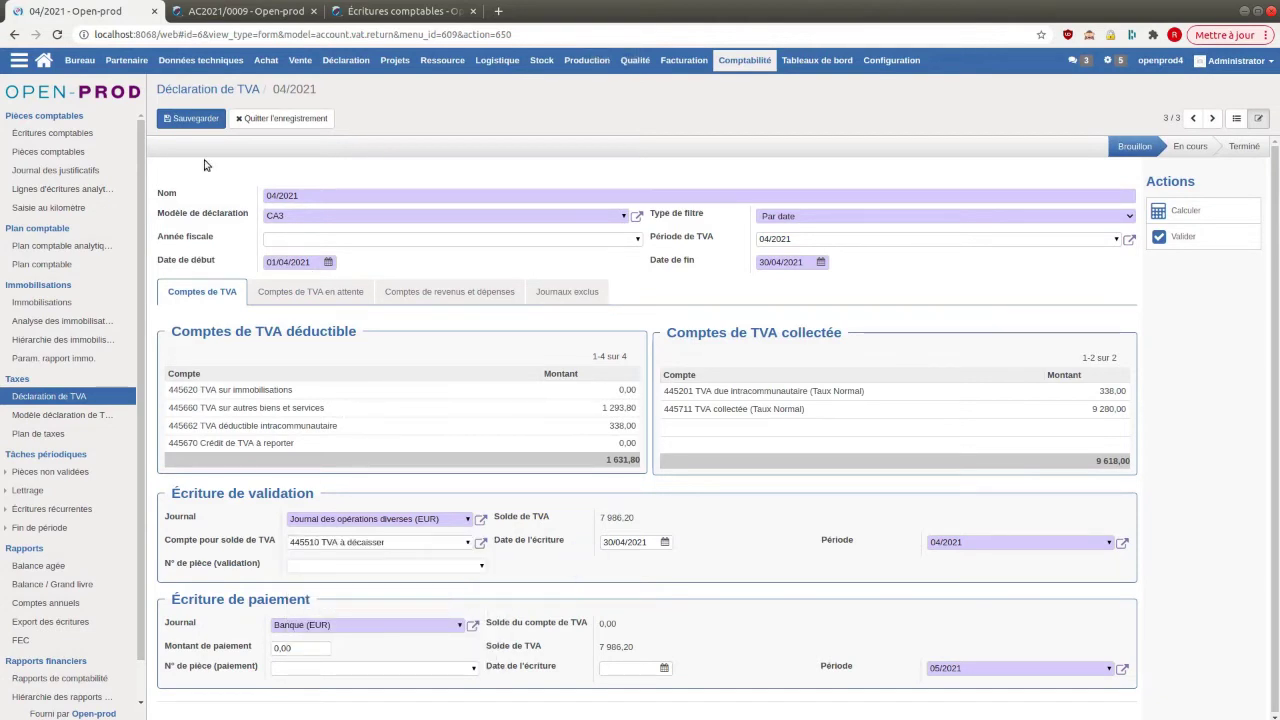
click(185, 118)
click(1191, 238)
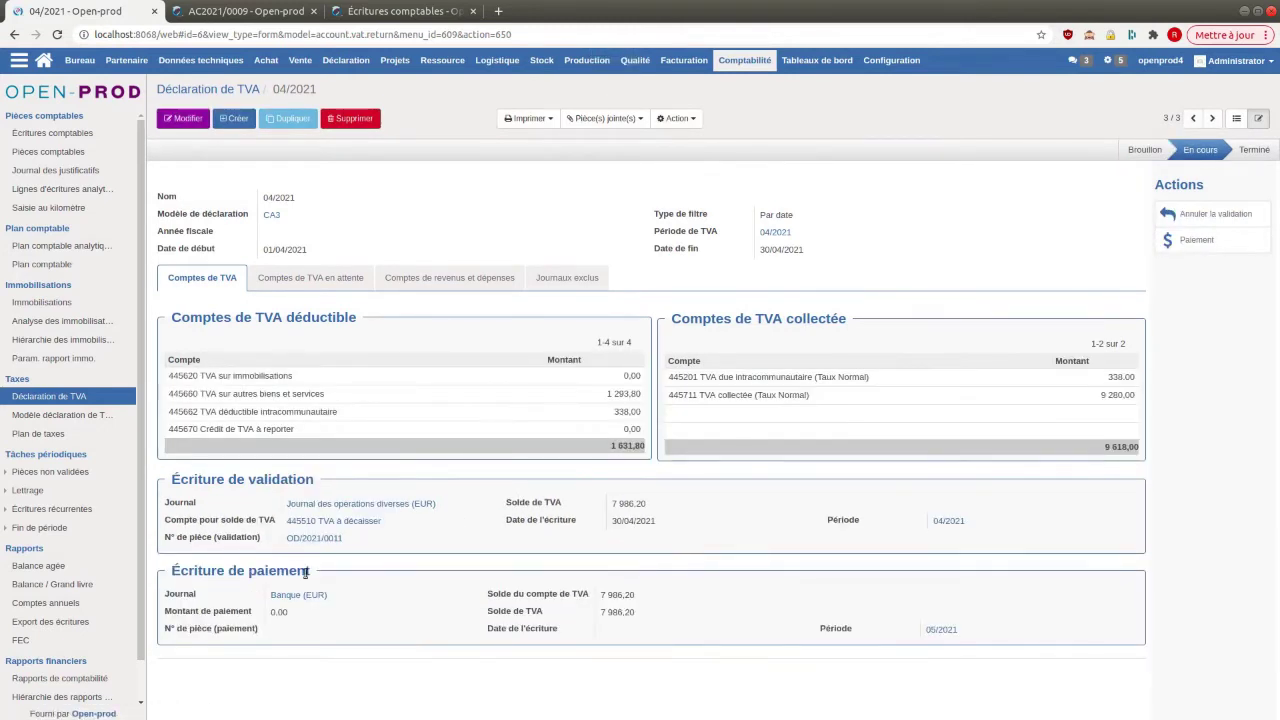
- Examine the lines of the journal entry generated by the validation and return to the 04/2021 declaration
click(320, 541)
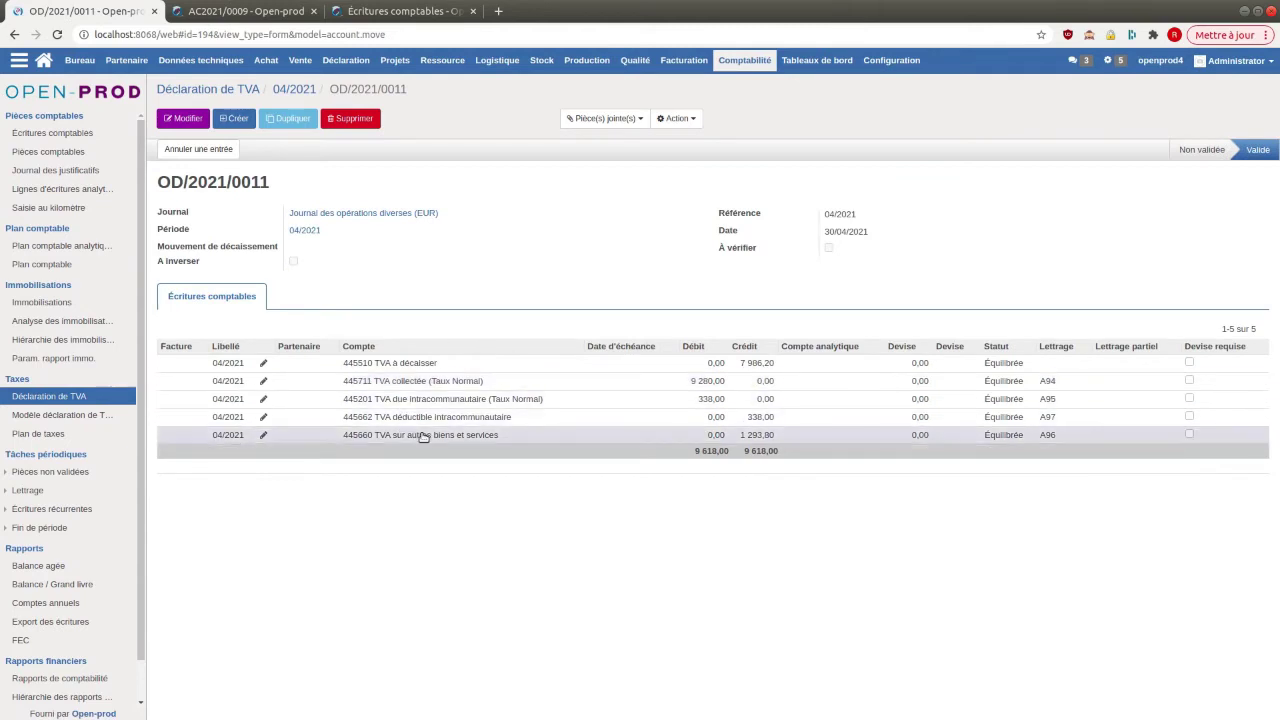
mouse_move(624, 372)
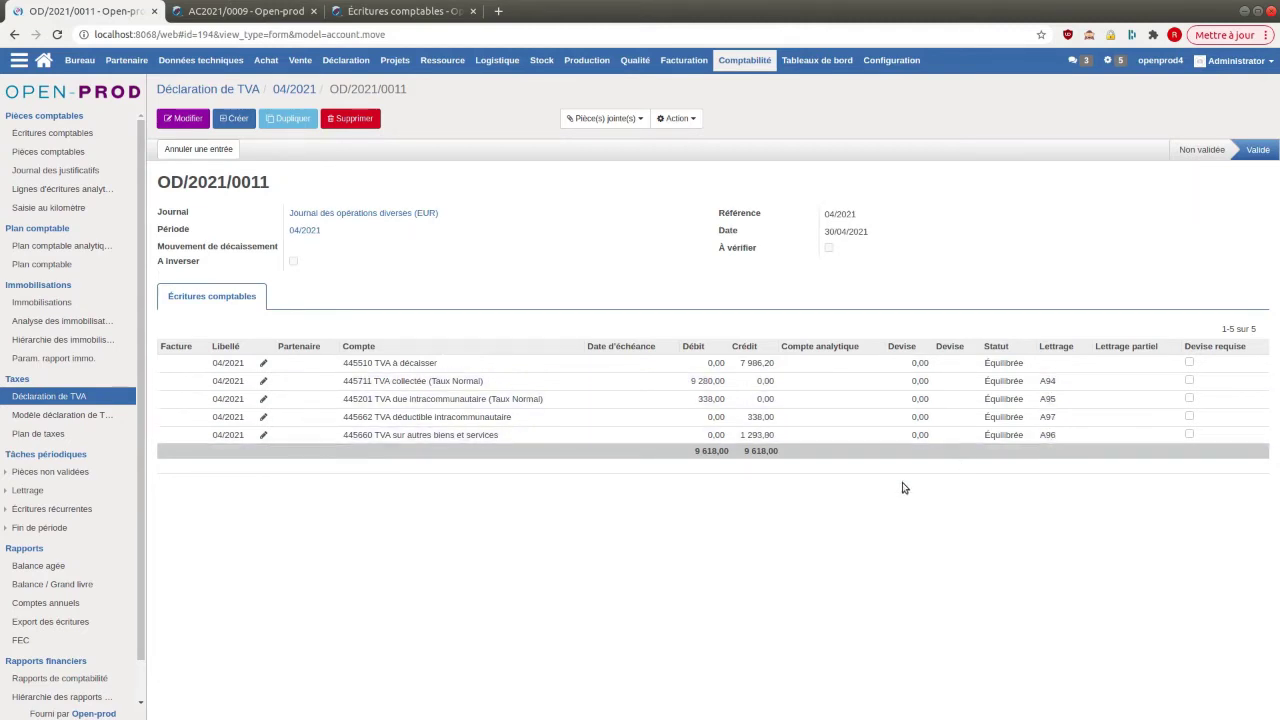
click(294, 89)
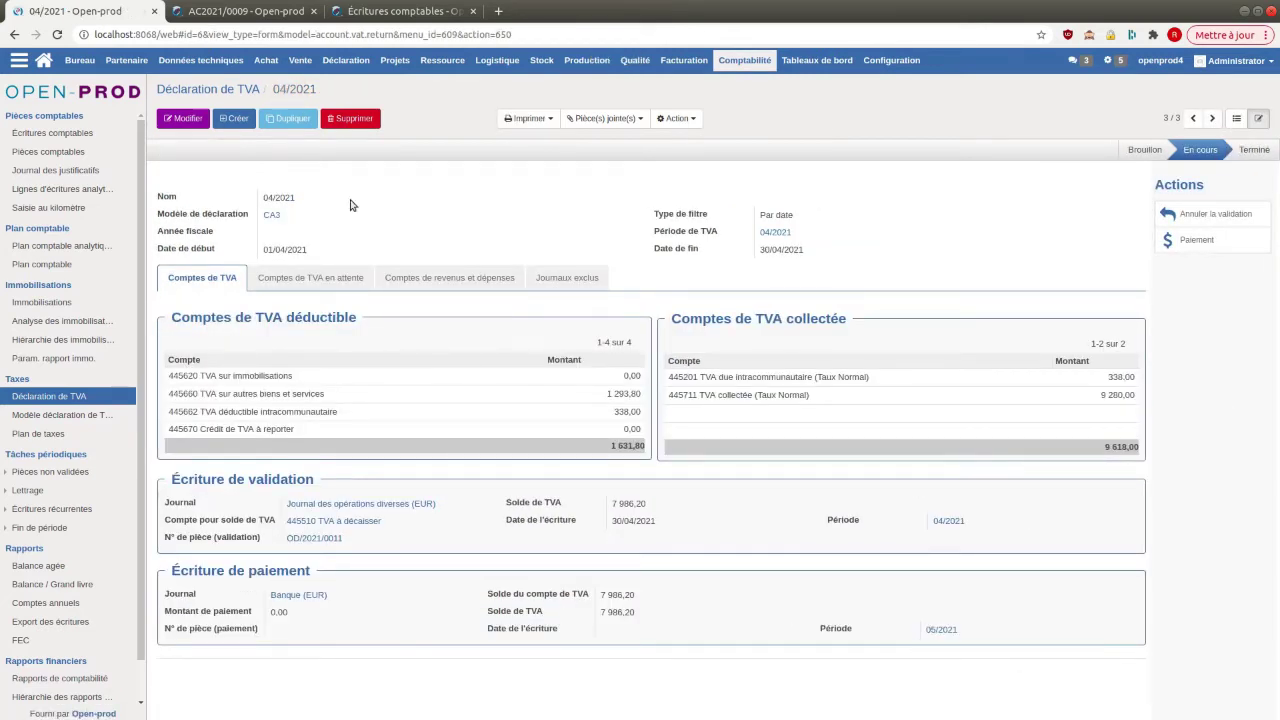
- Set the 04/2021 declaration's payment amount to 7986.20 and its payment entry date to 15/05/2021, and save
click(186, 118)
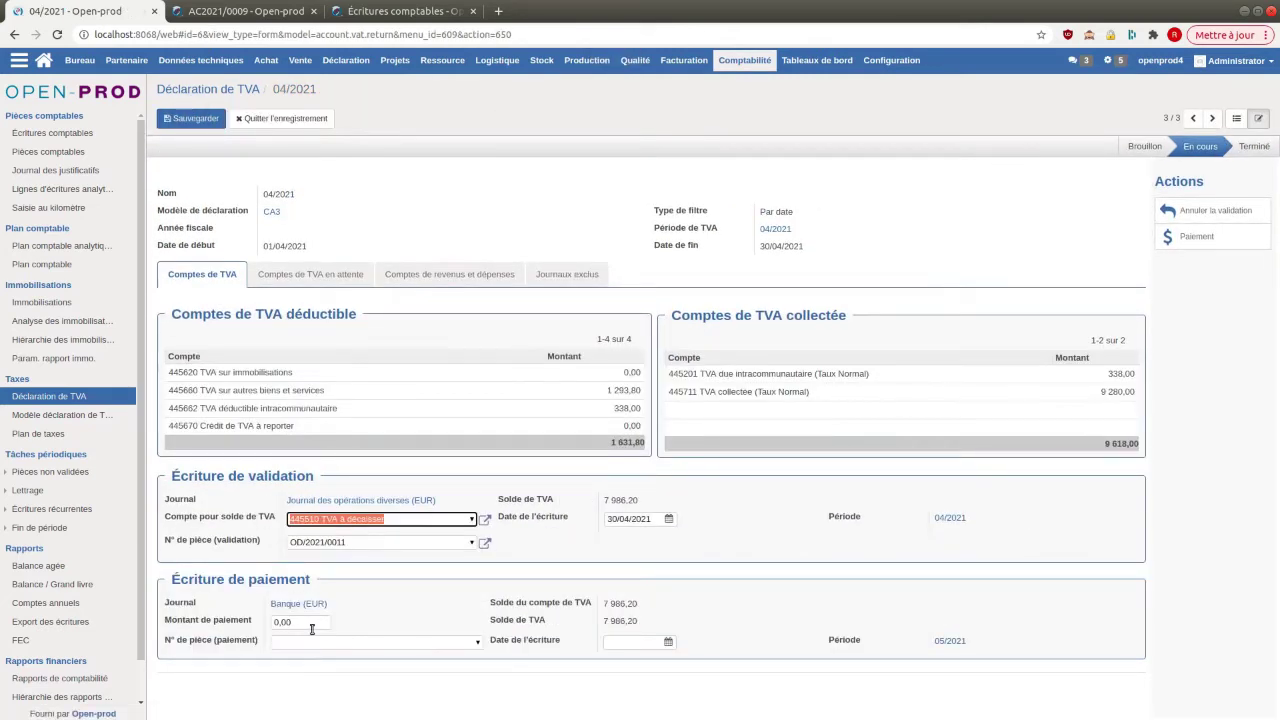
click(308, 623)
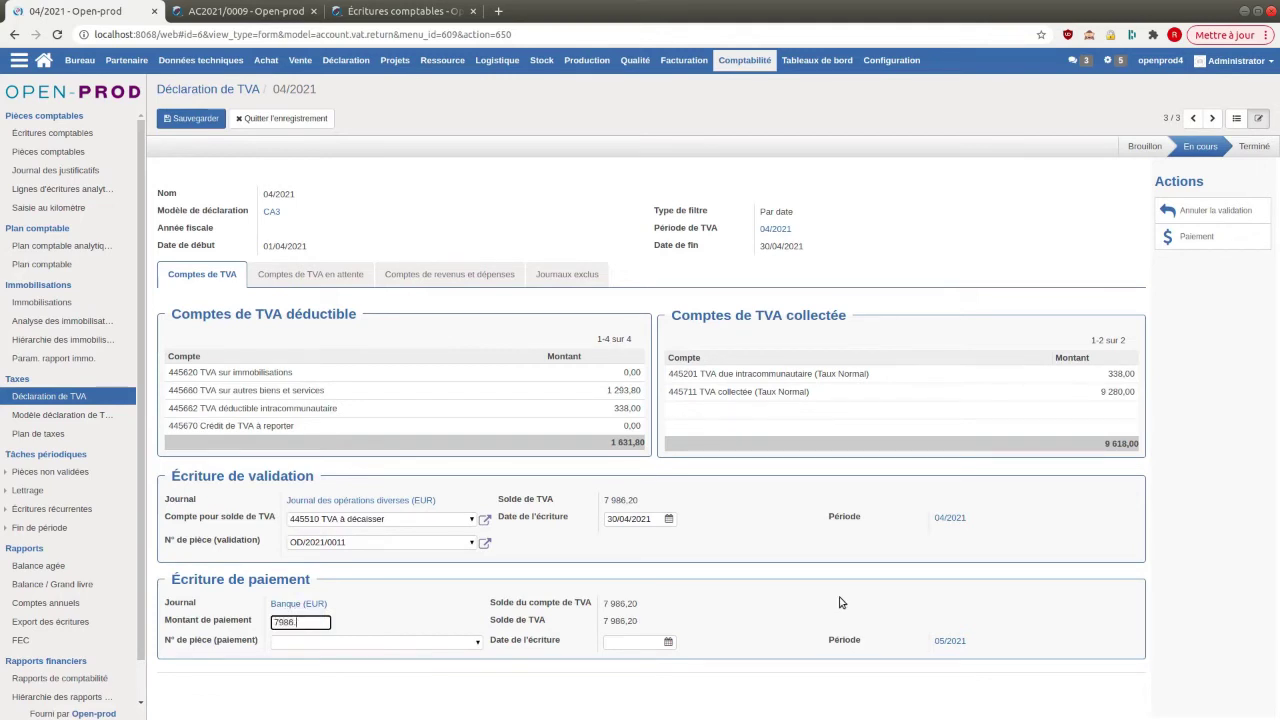
click(633, 642)
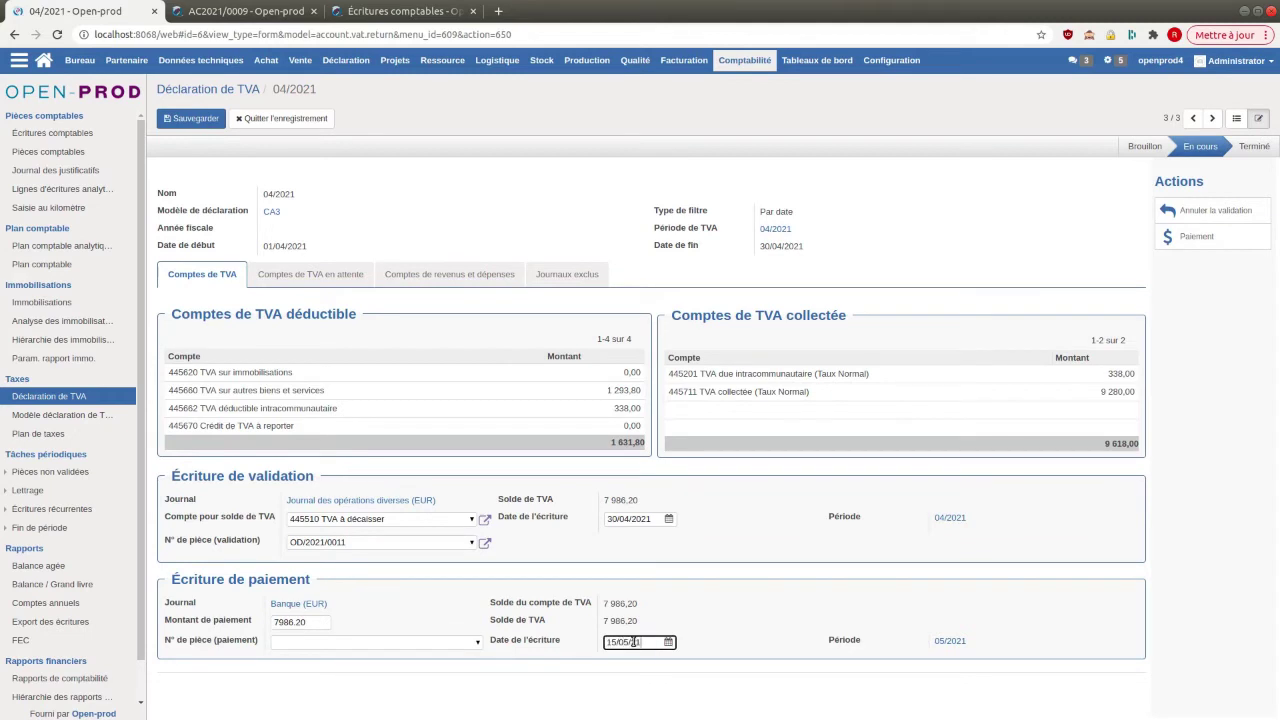
click(497, 338)
click(191, 118)
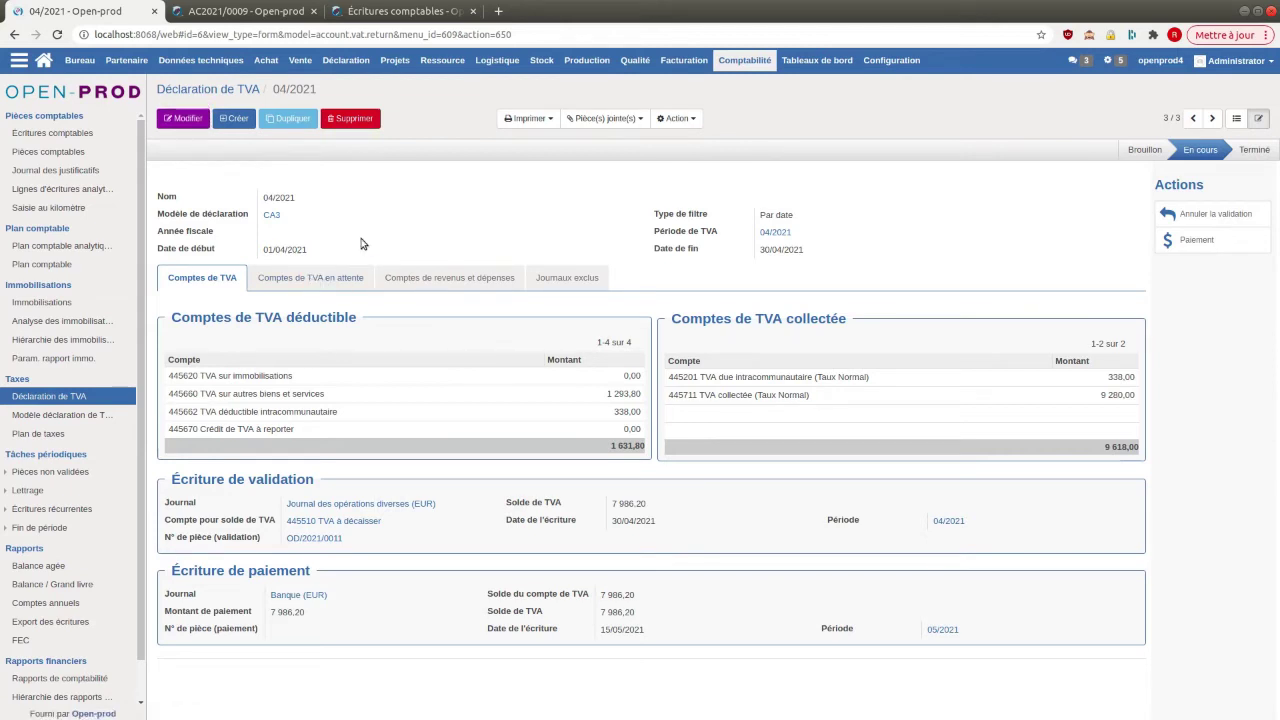
- Examine the ACH-20.0-SERVICE tax on supplier invoice AC2021/0009 and its account 445661, returning to the invoice
click(262, 12)
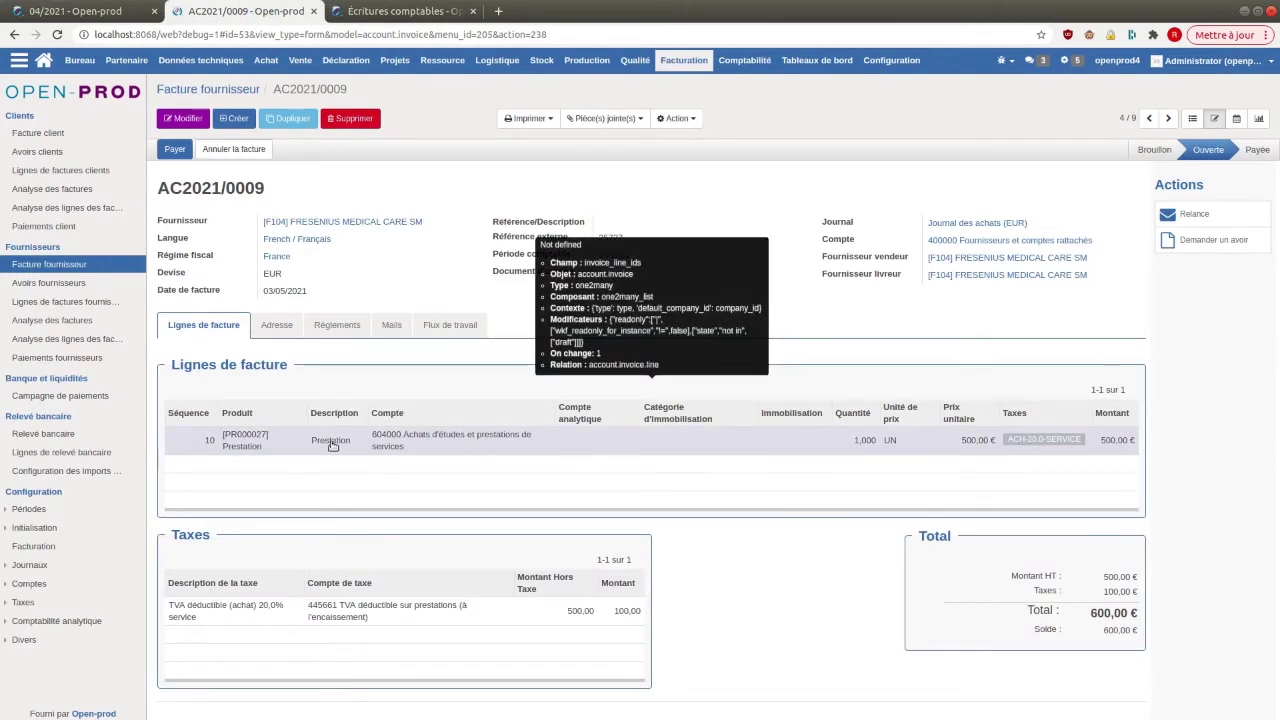
click(1046, 440)
click(465, 281)
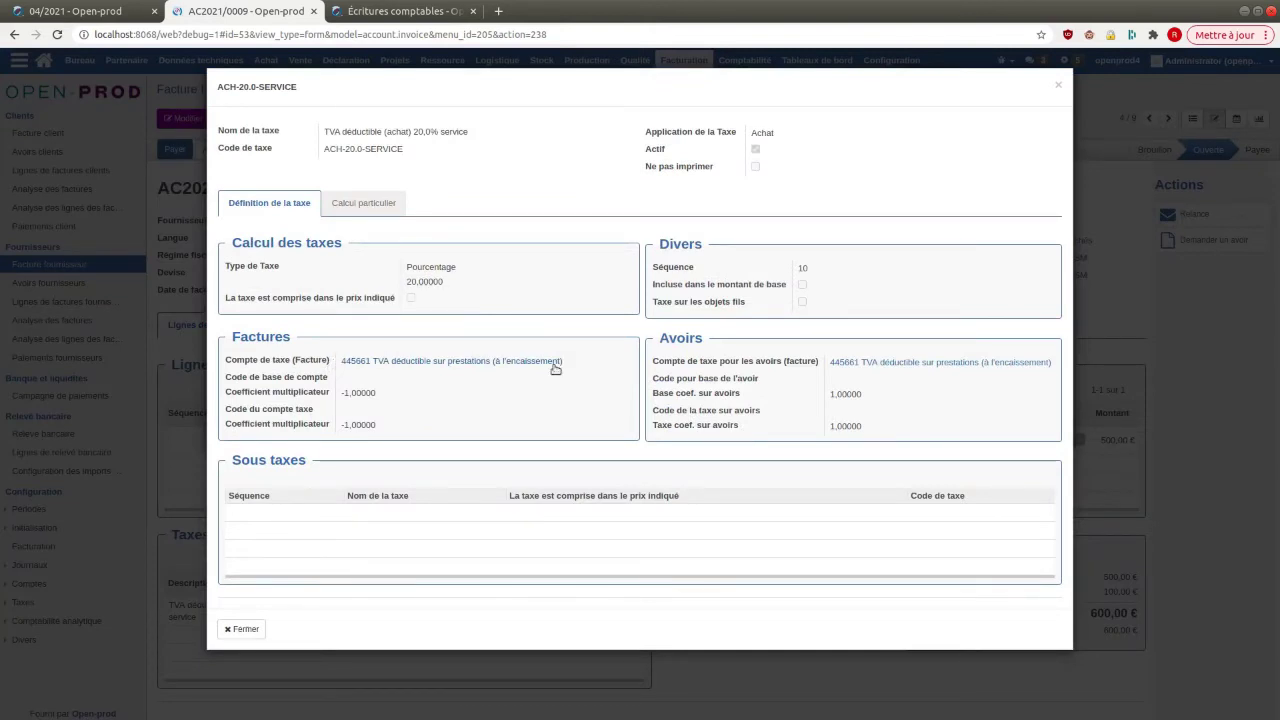
click(408, 362)
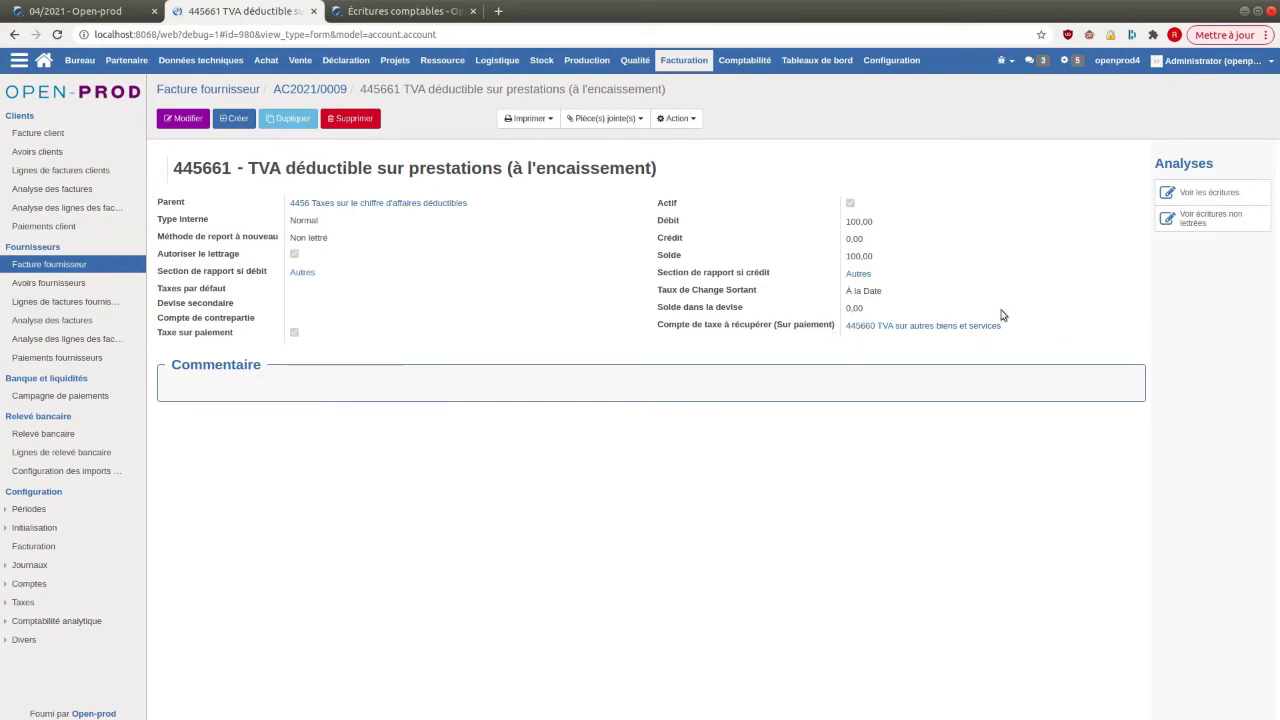
click(314, 89)
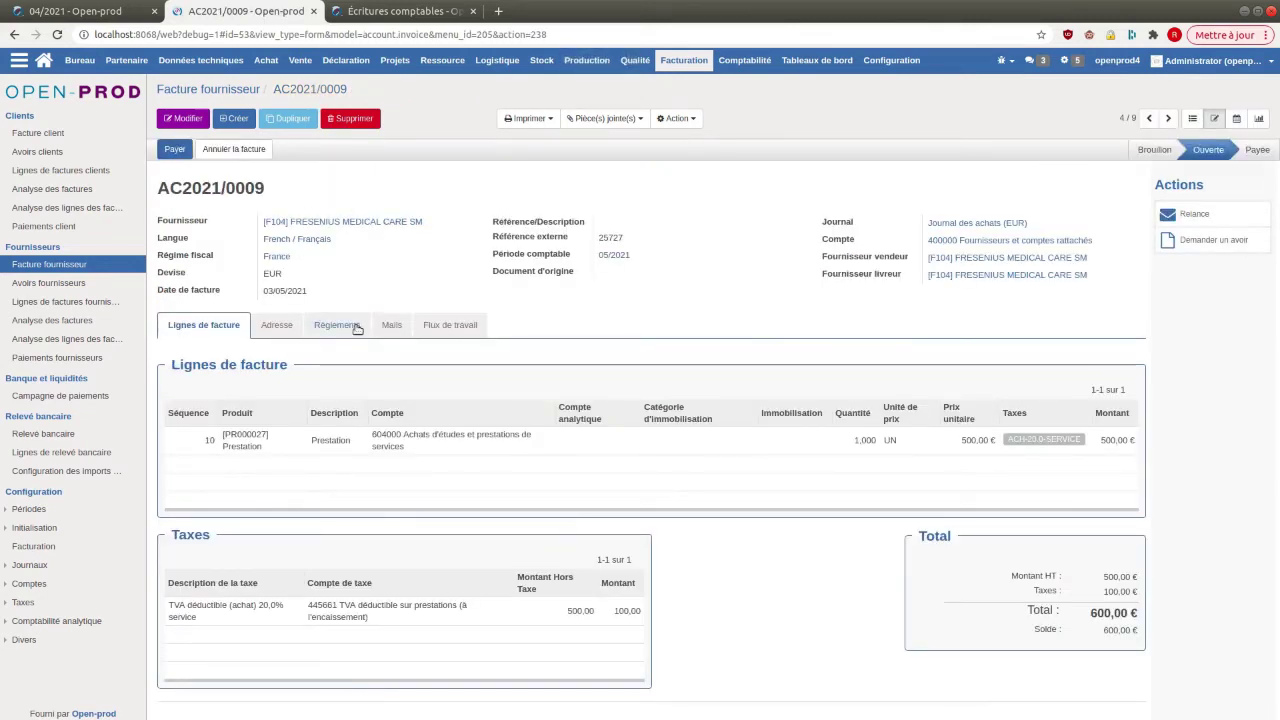
- Examine the payment settings, journal entry and payment form of invoice AC2021/0009 without recording a payment
click(353, 325)
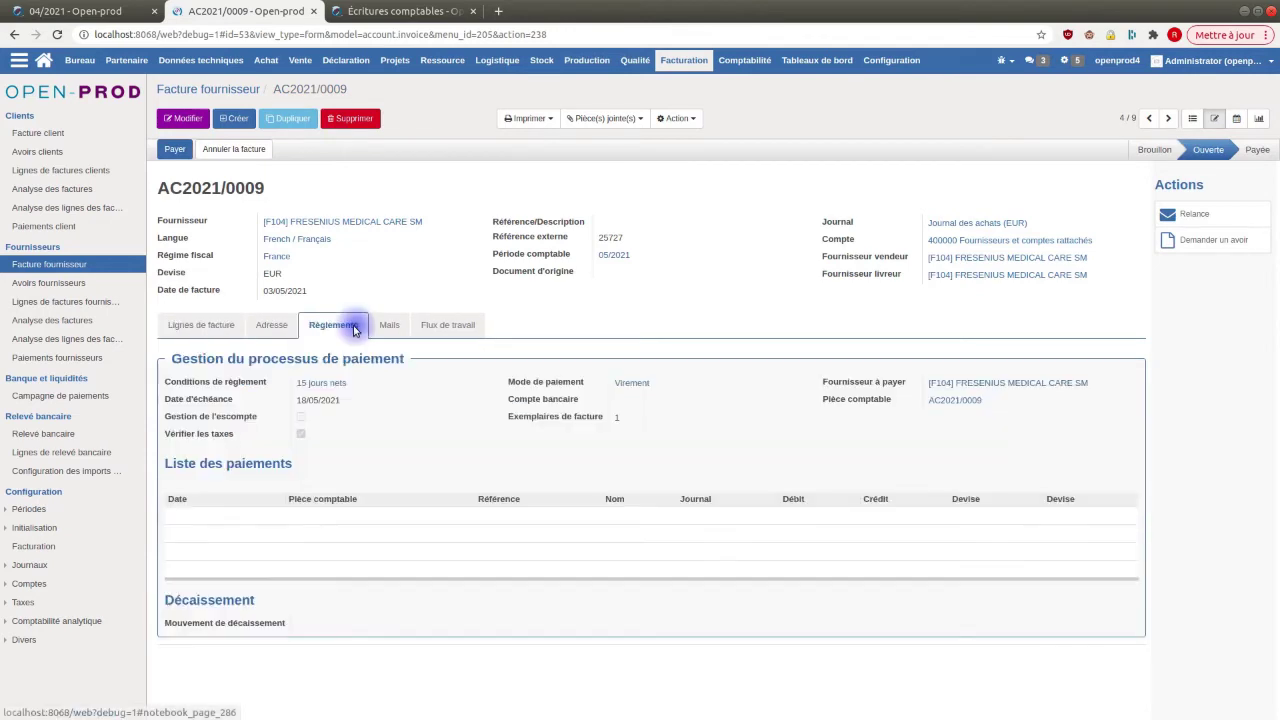
click(965, 401)
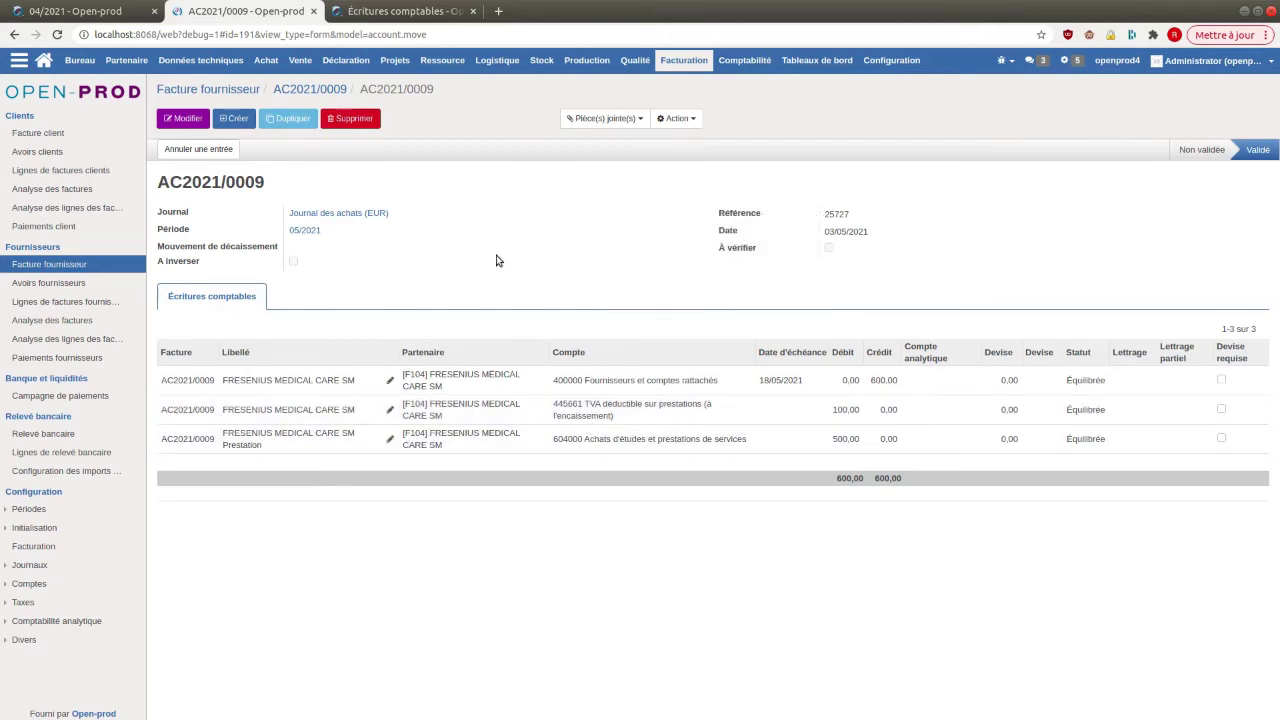
click(293, 88)
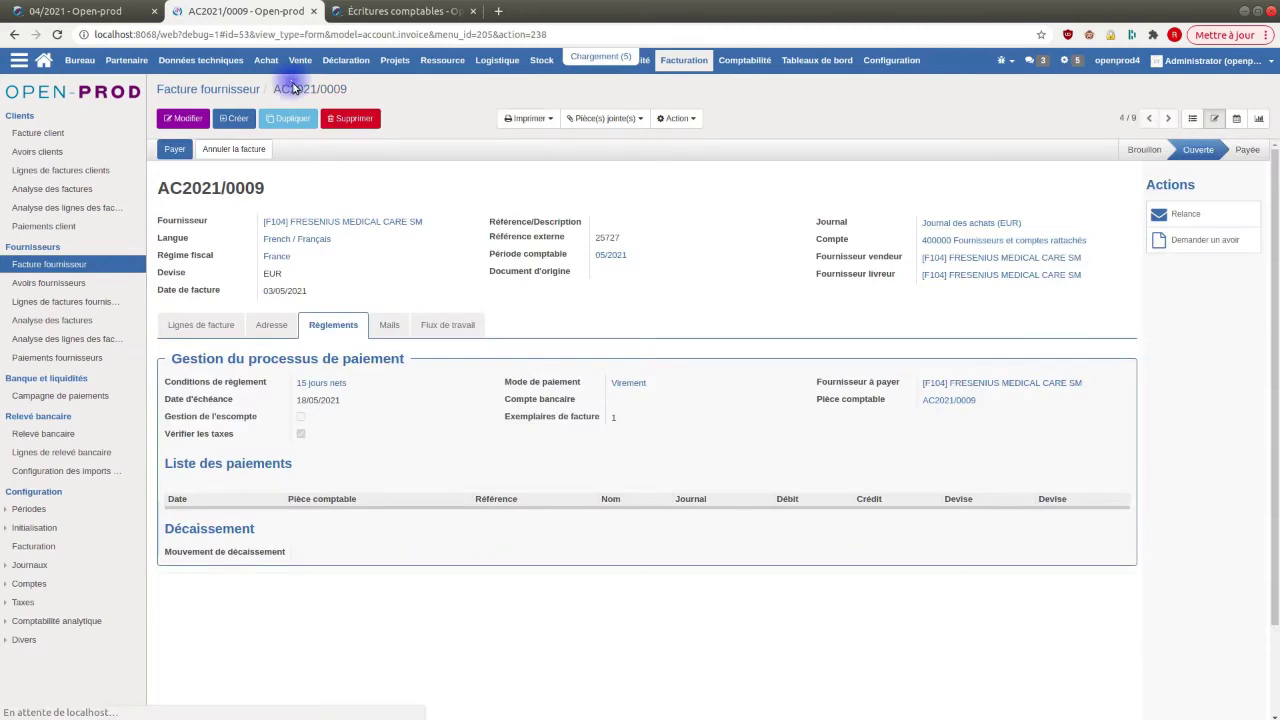
click(174, 148)
click(357, 314)
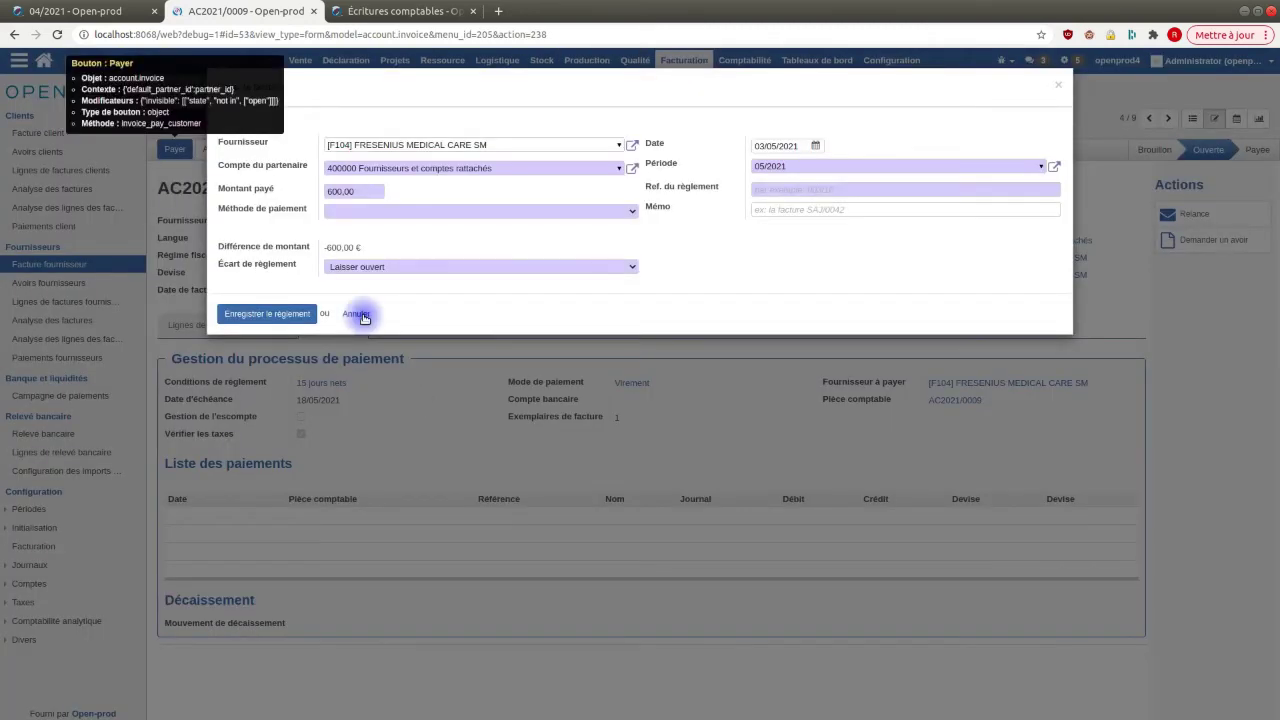
- Start a new VAT declaration named 05/2021 from the CA3 template, running from 01/05/2021 to 31/05/2021
key(ctrl+Page_Up)
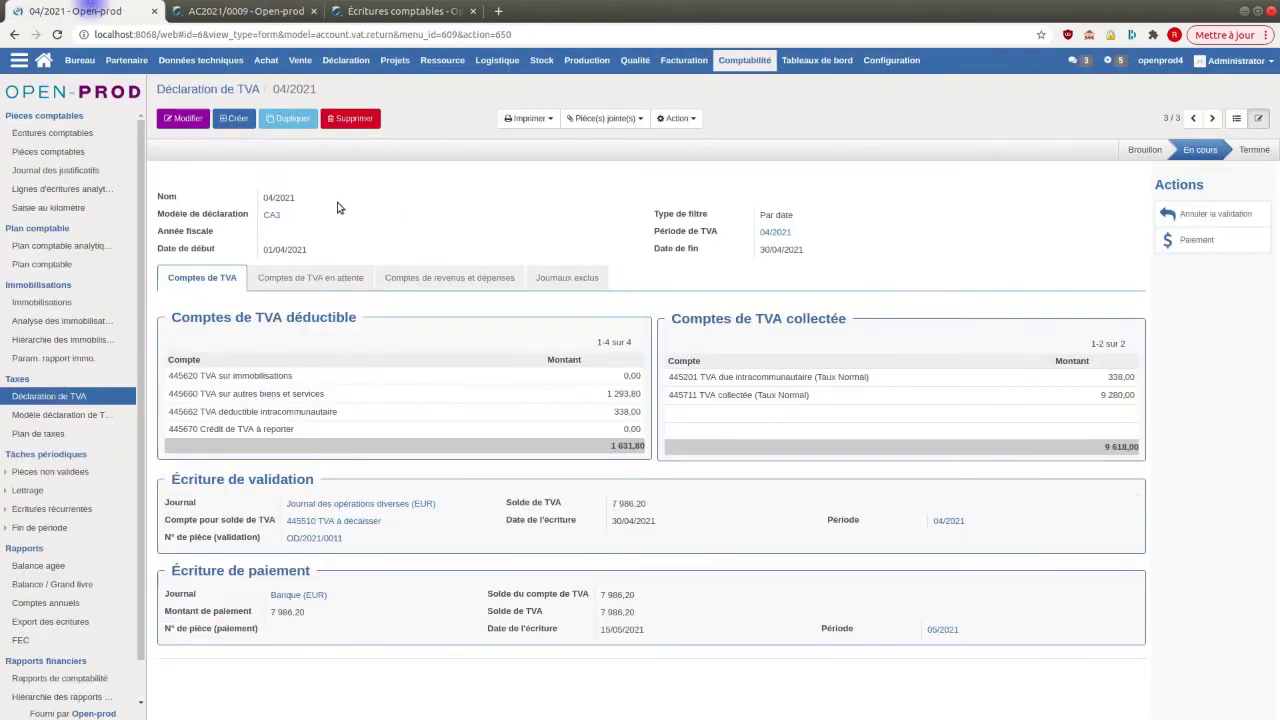
click(218, 118)
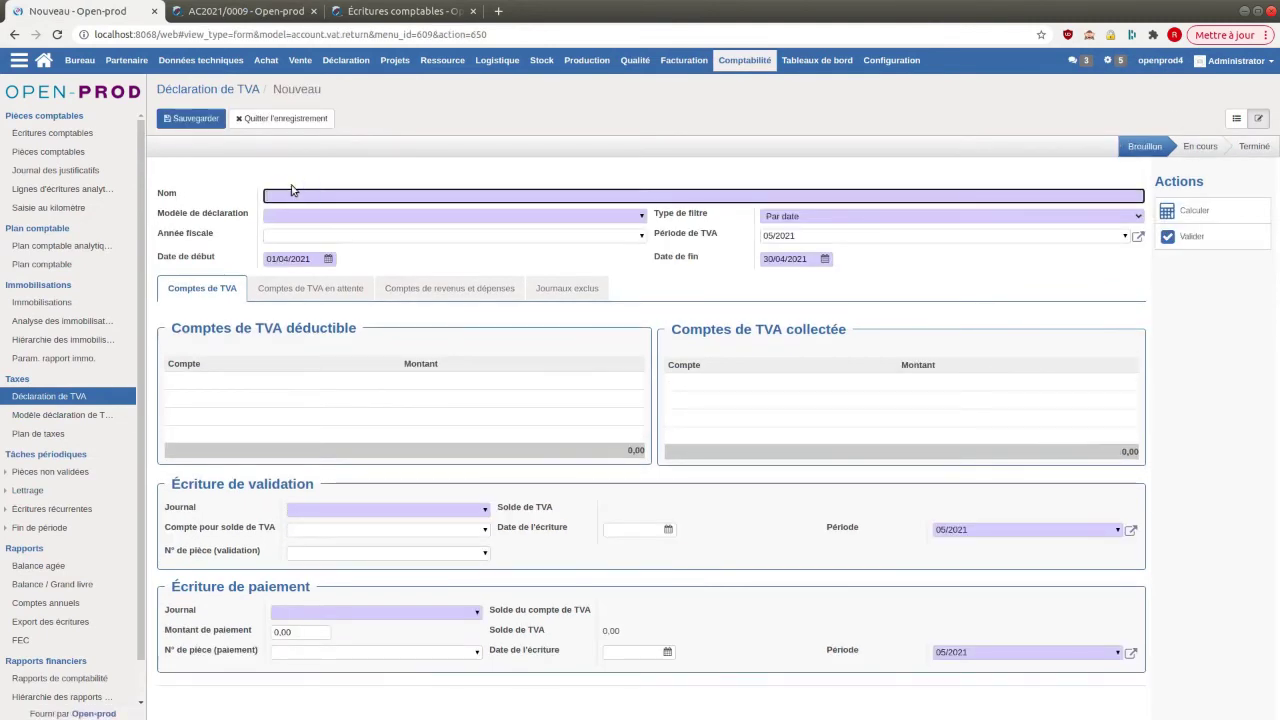
key(Tab)
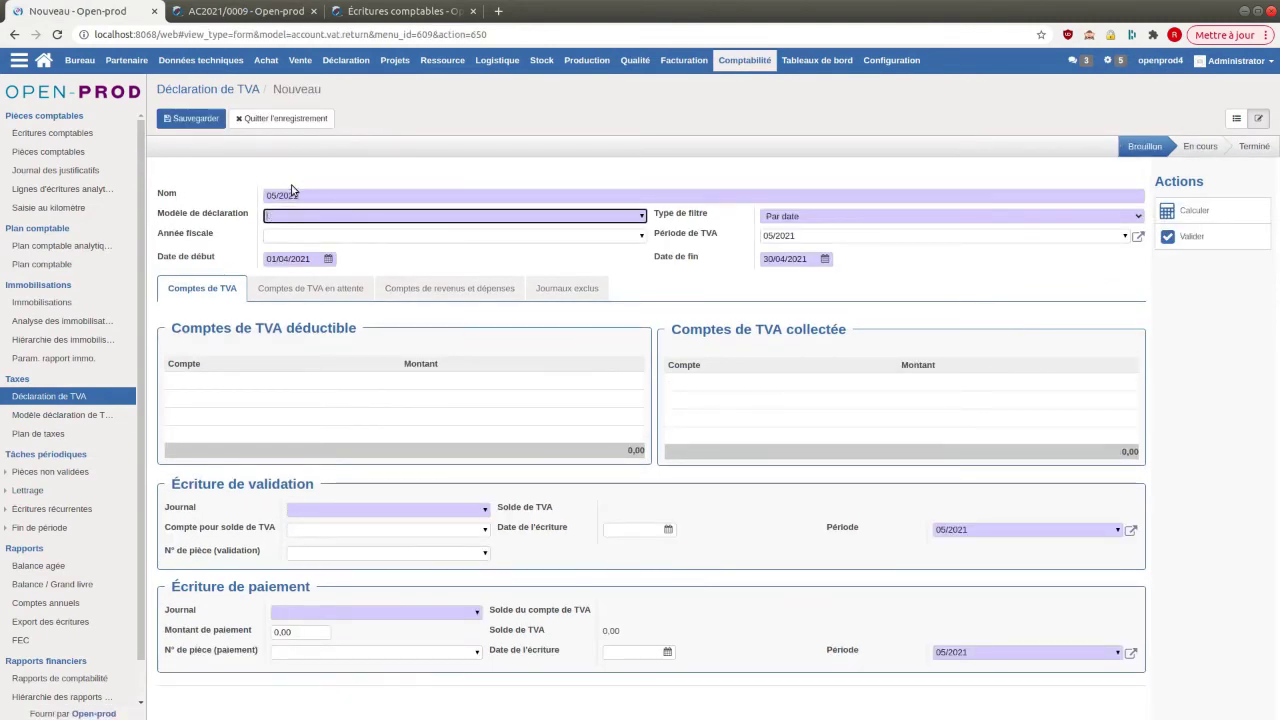
click(643, 216)
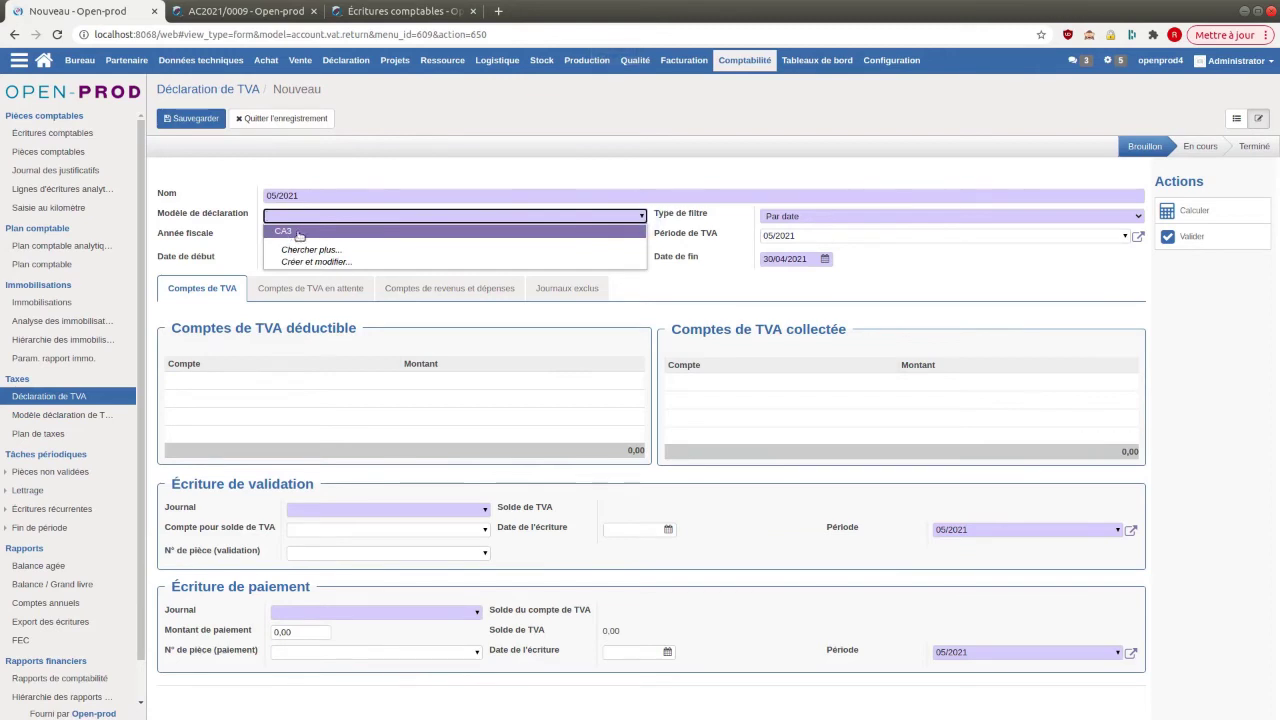
click(298, 236)
triple_click(295, 262)
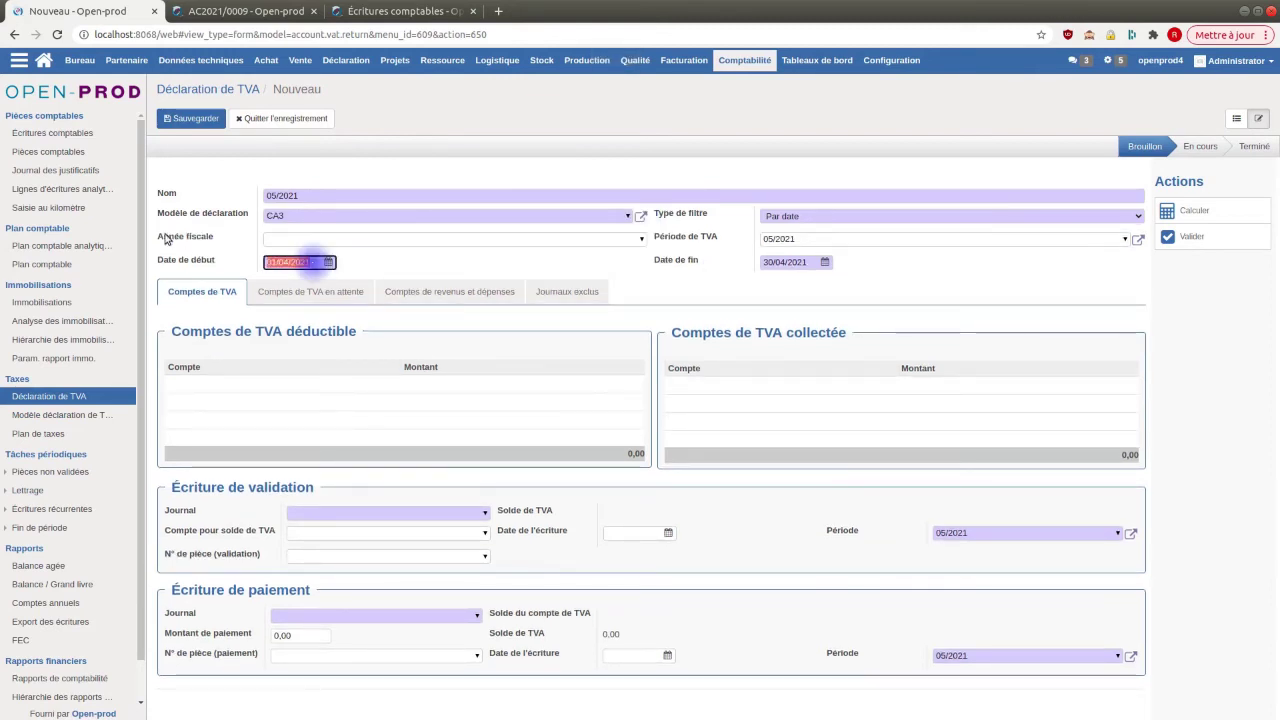
text(01/05/2021)
key(Tab)
key(Tab)
key(Tab)
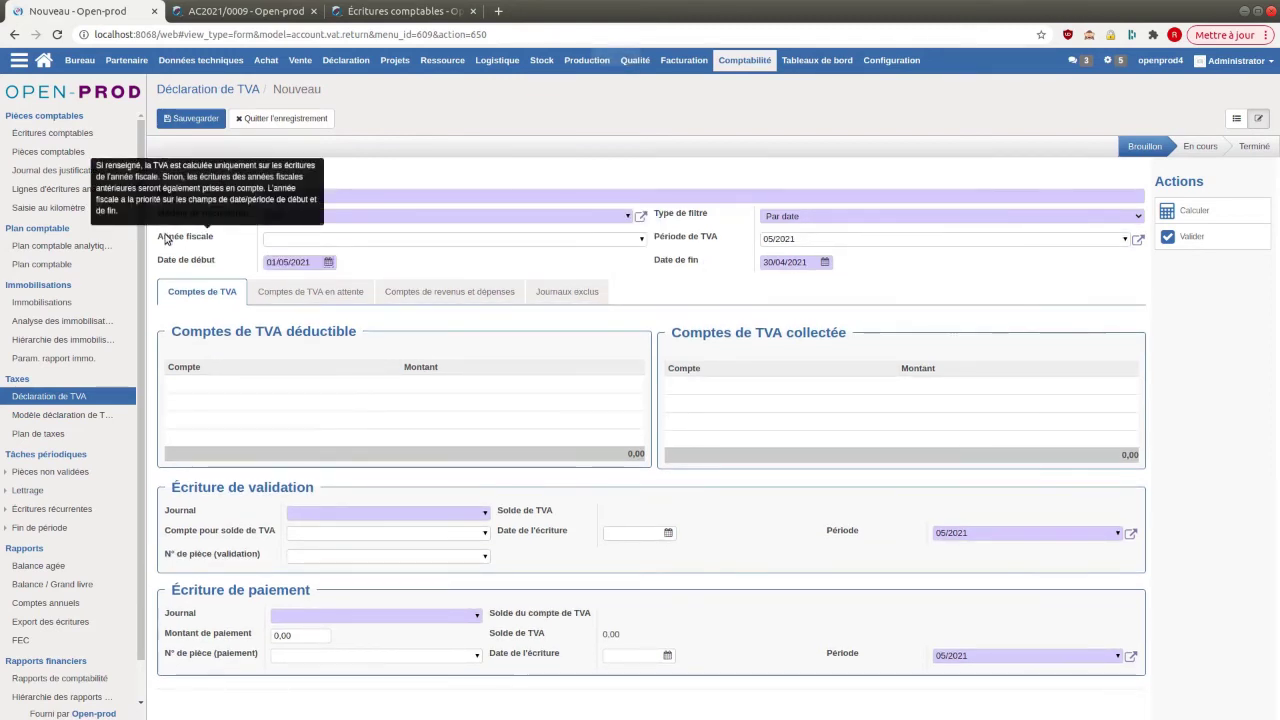
text(31/05/2021)
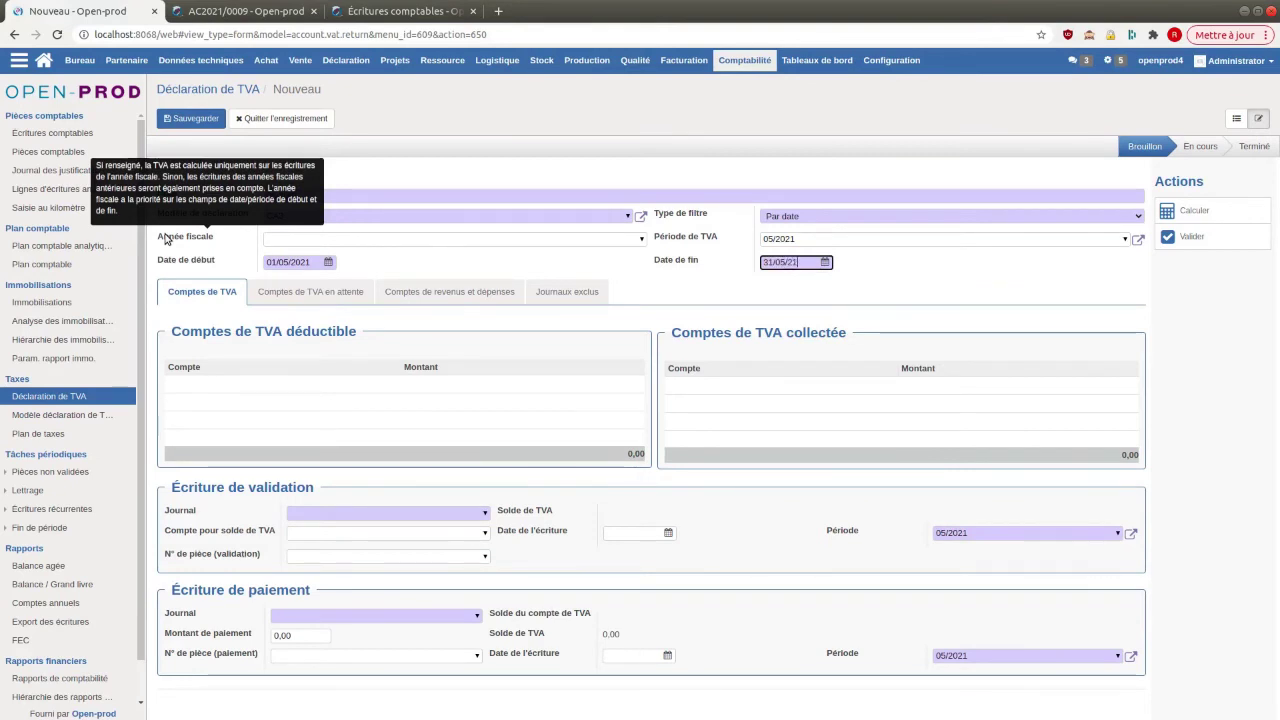
click(661, 289)
- Set the validation journal to Journal des opérations diverses (EUR) and the payment journal to Banque (EUR), and save the declaration
click(483, 512)
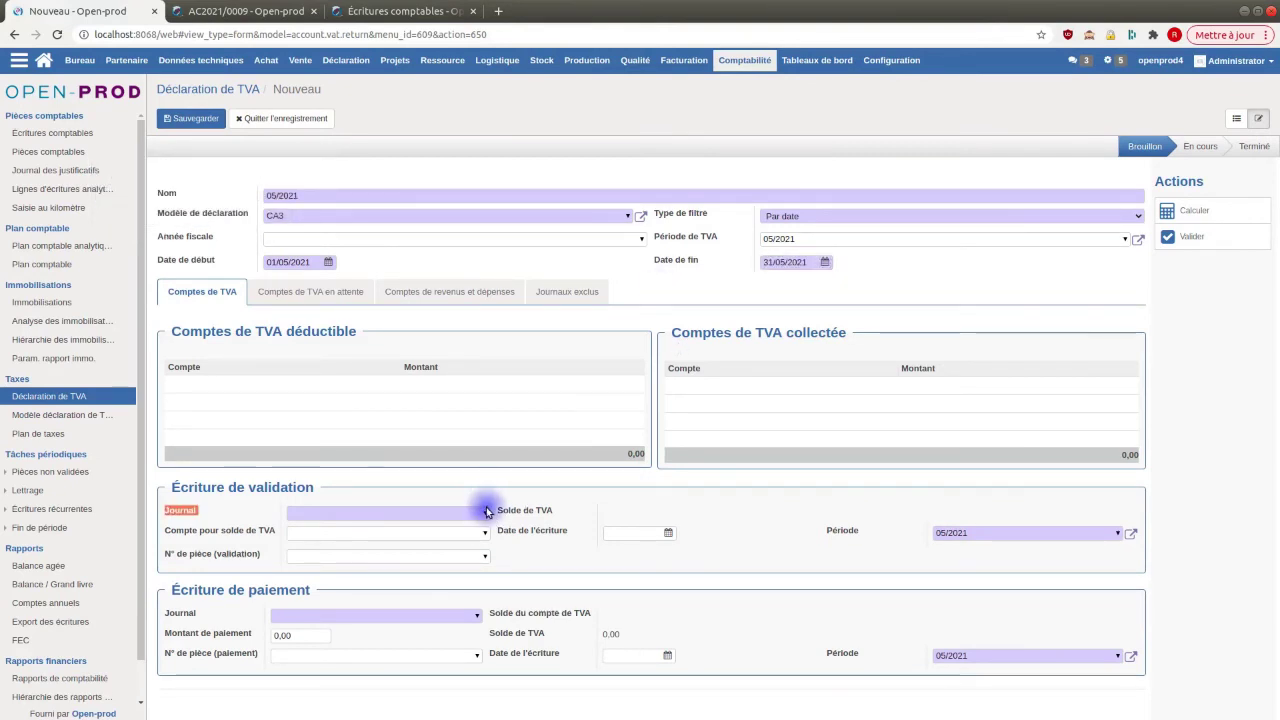
click(467, 527)
click(474, 616)
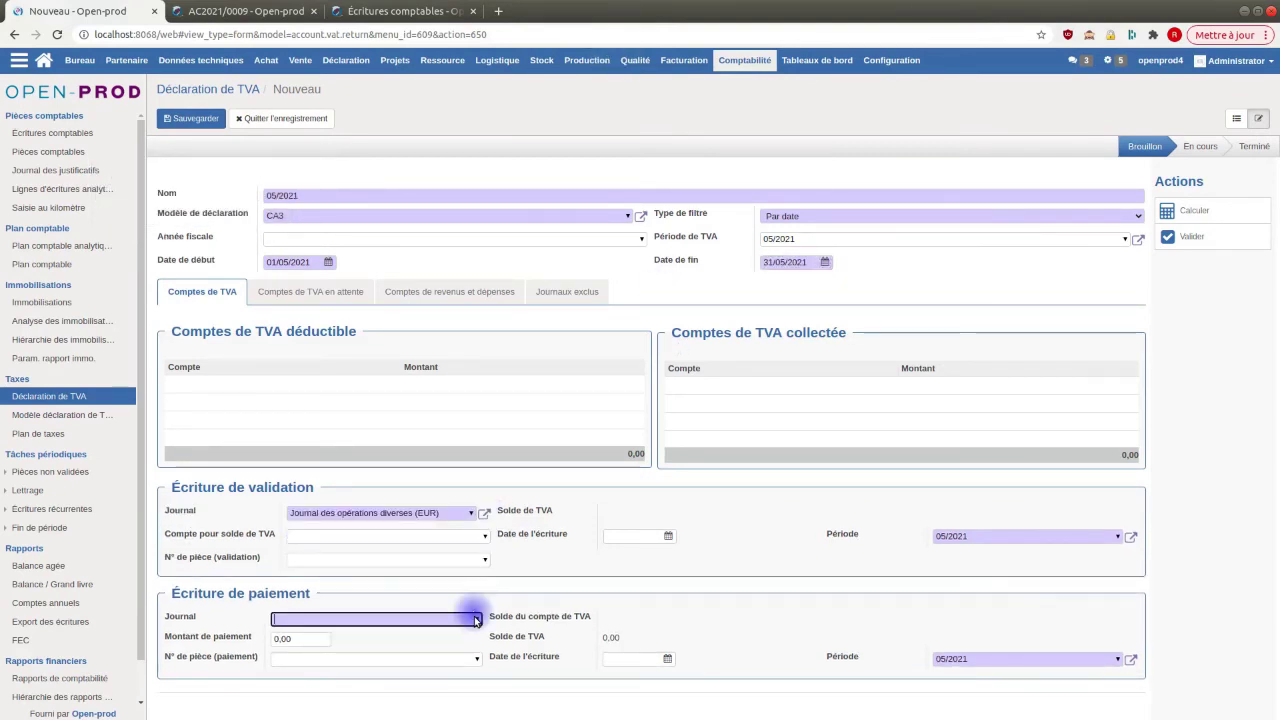
click(477, 617)
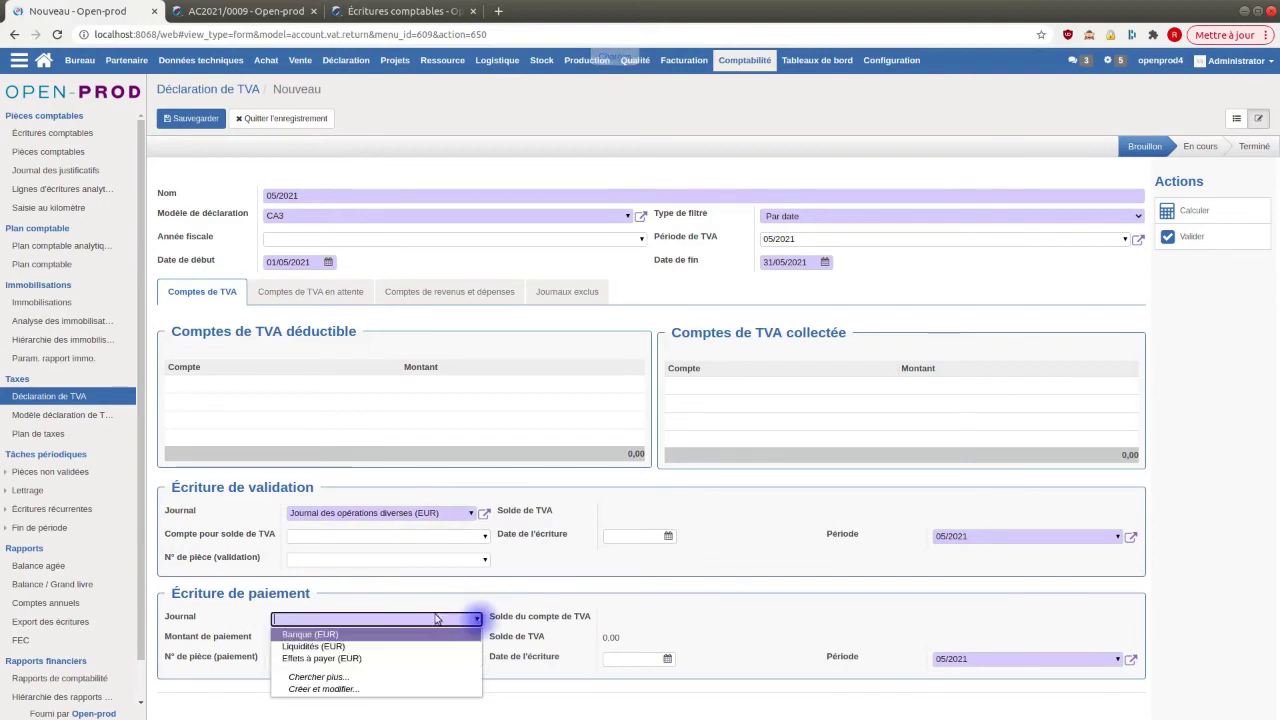
click(410, 632)
click(190, 118)
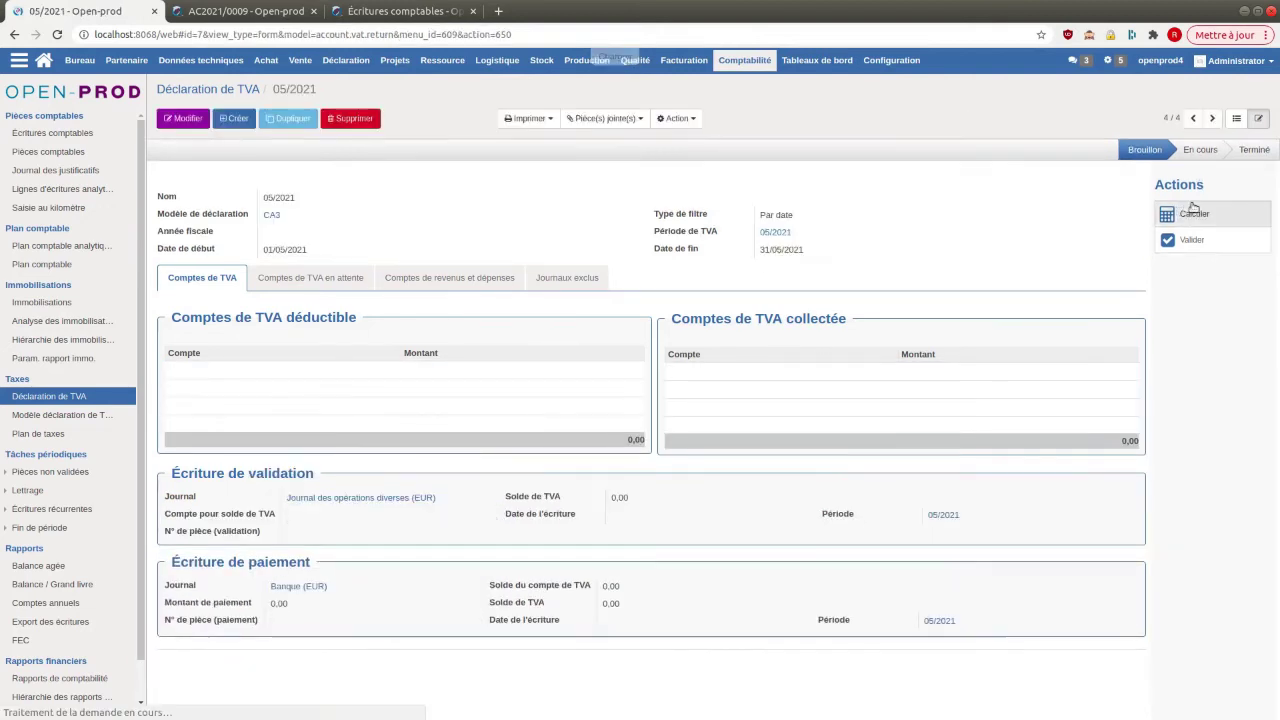
- Calculate the 05/2021 declaration and examine the entries behind its pending VAT account 445661
click(1195, 211)
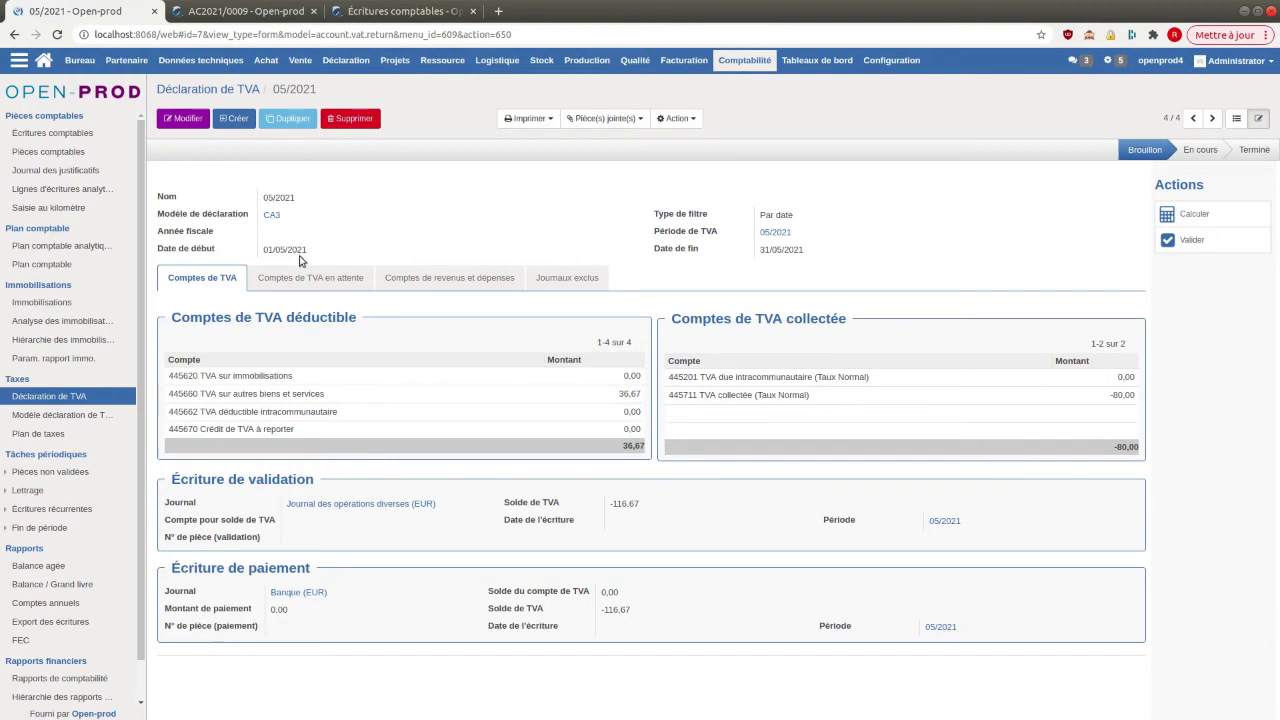
click(313, 279)
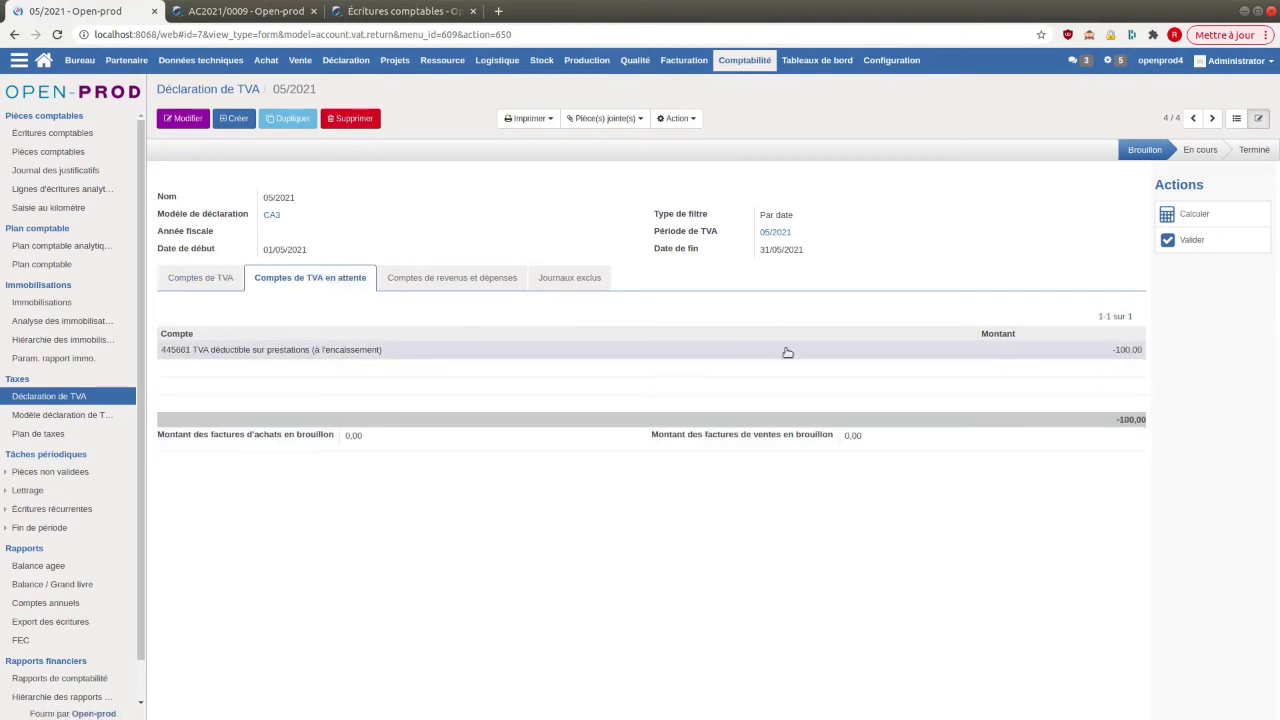
click(290, 350)
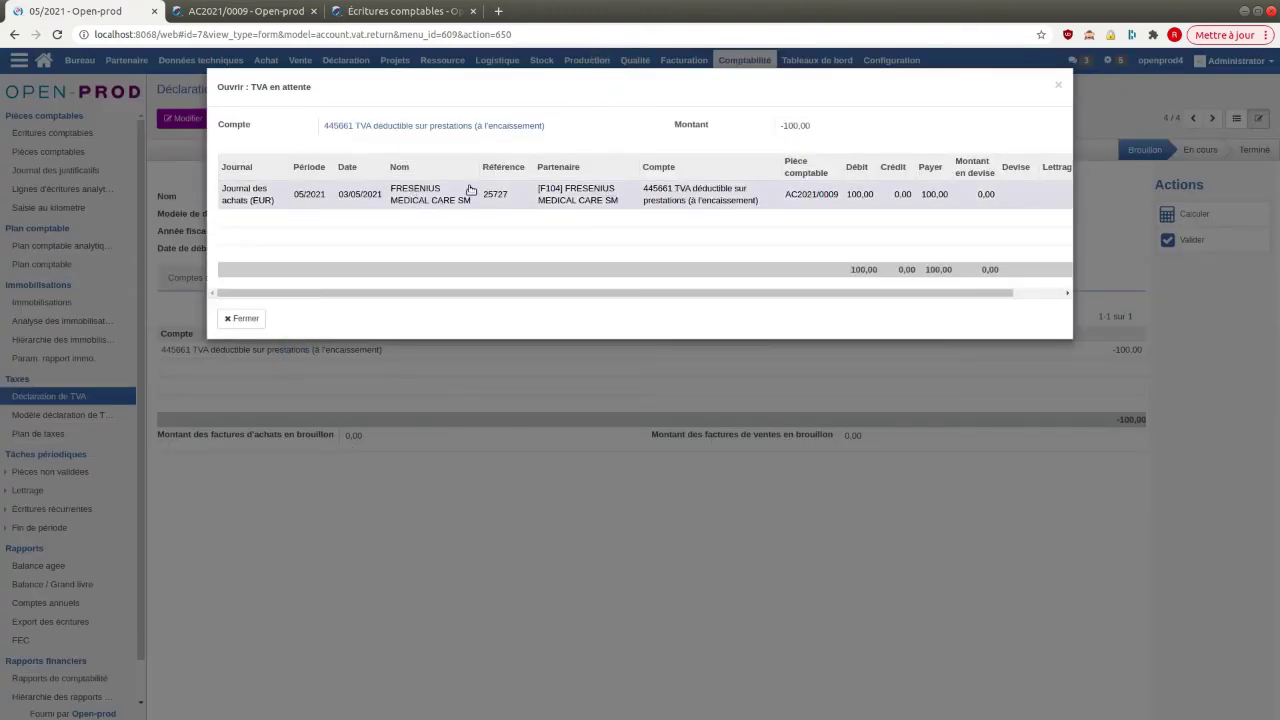
click(246, 318)
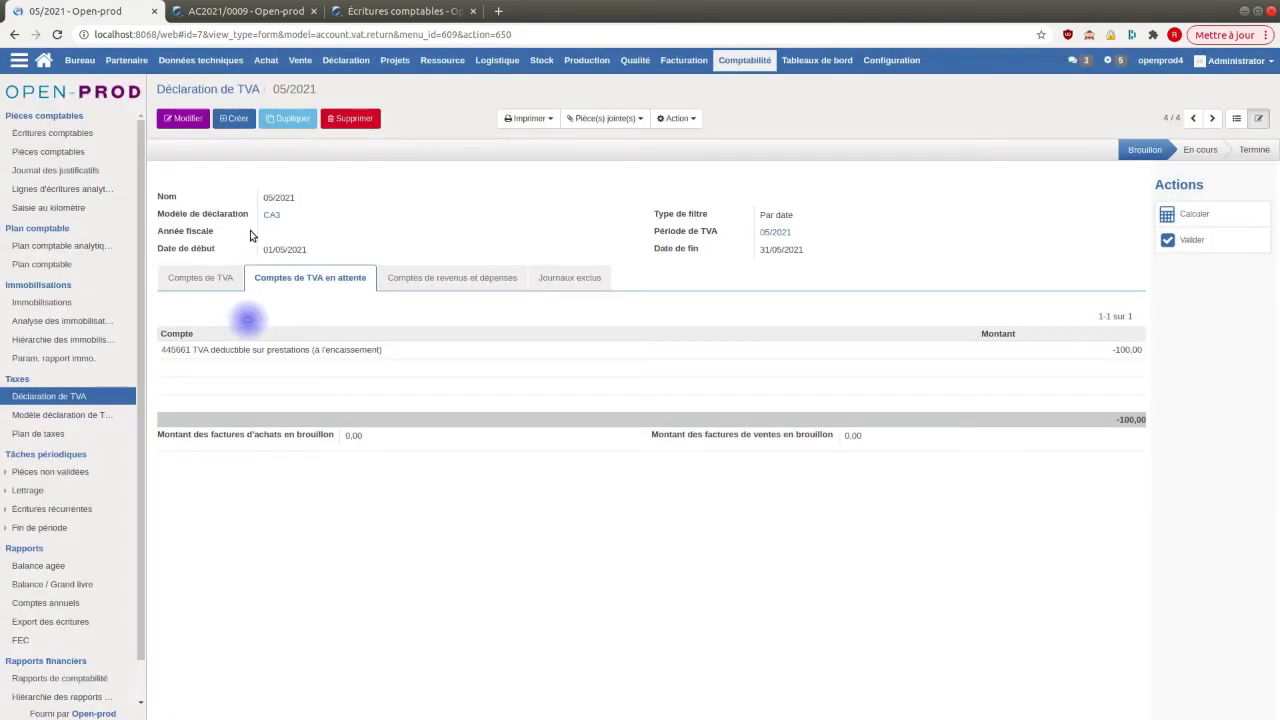
- Record the full payment of supplier invoice AC2021/0009 through Banque (EUR) with payment reference 186168
click(230, 6)
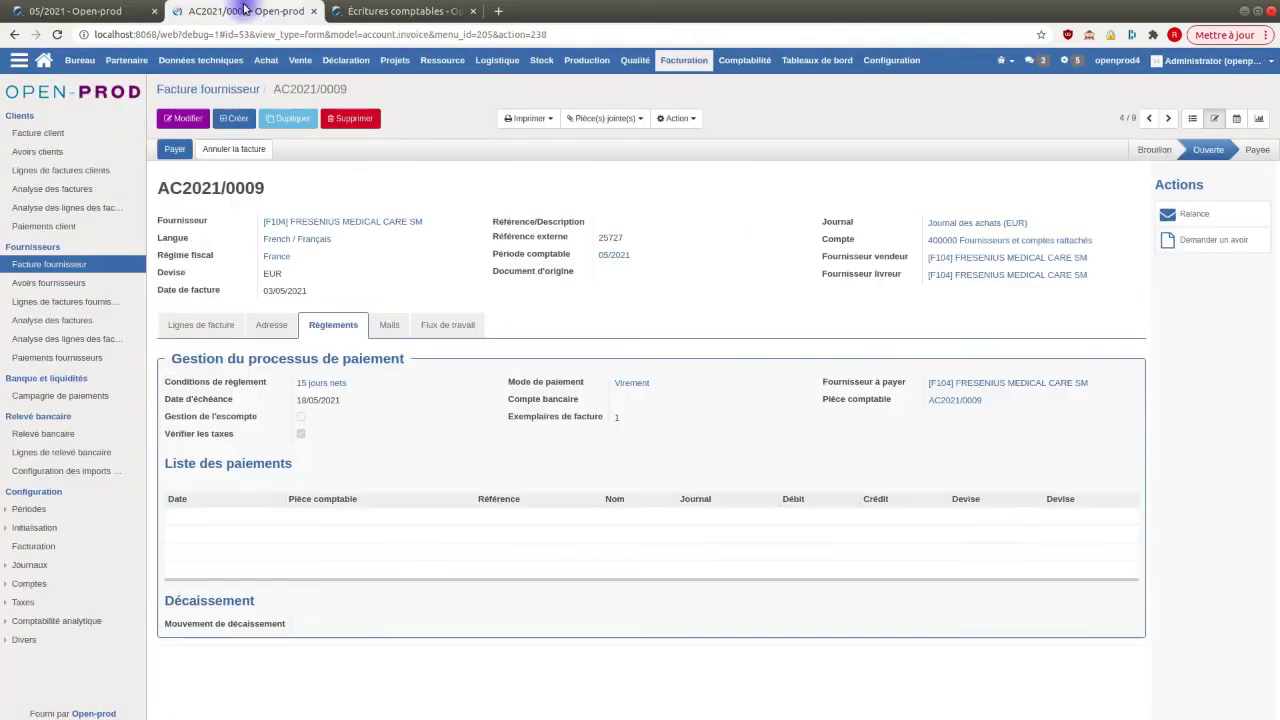
click(175, 150)
click(366, 211)
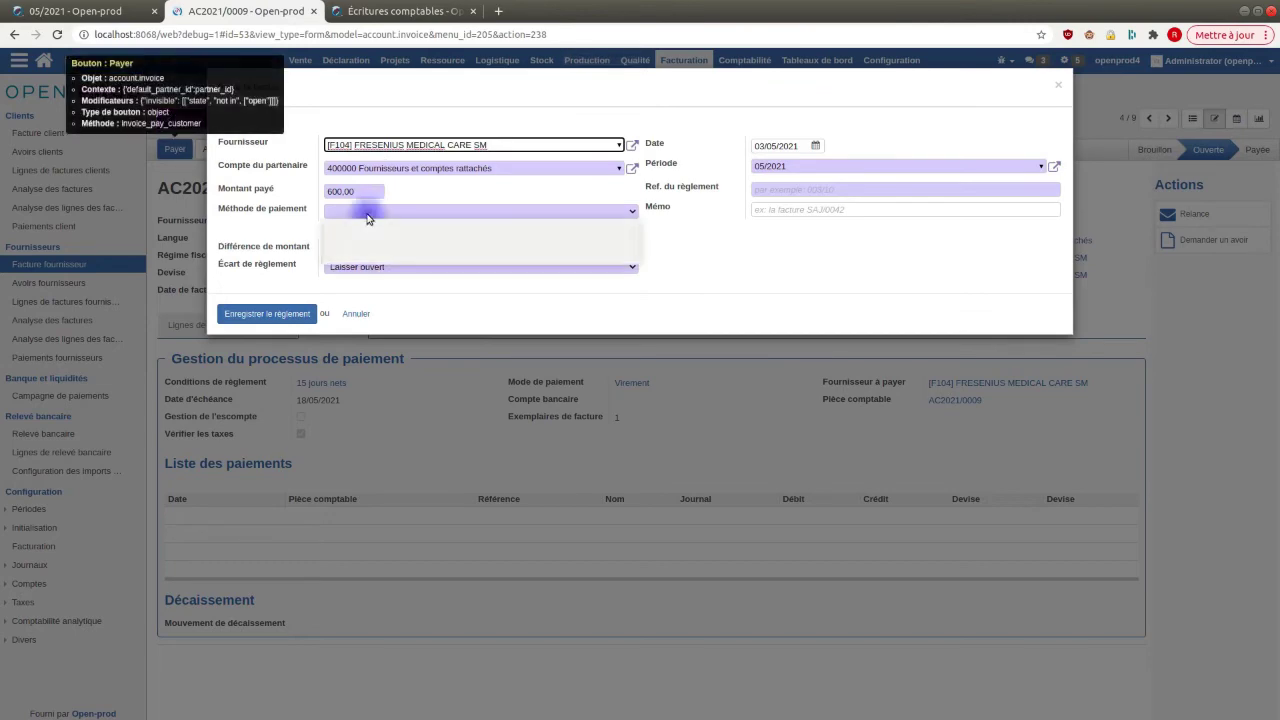
click(360, 232)
click(791, 189)
text(186168)
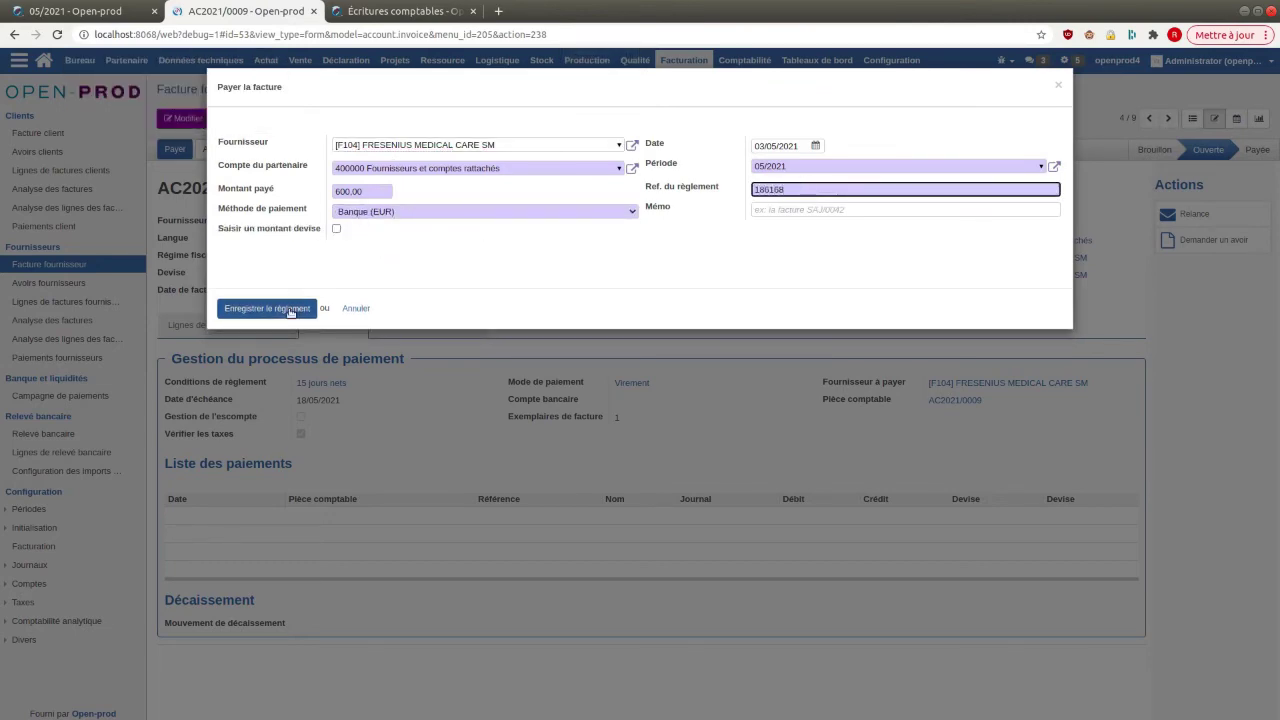
click(285, 307)
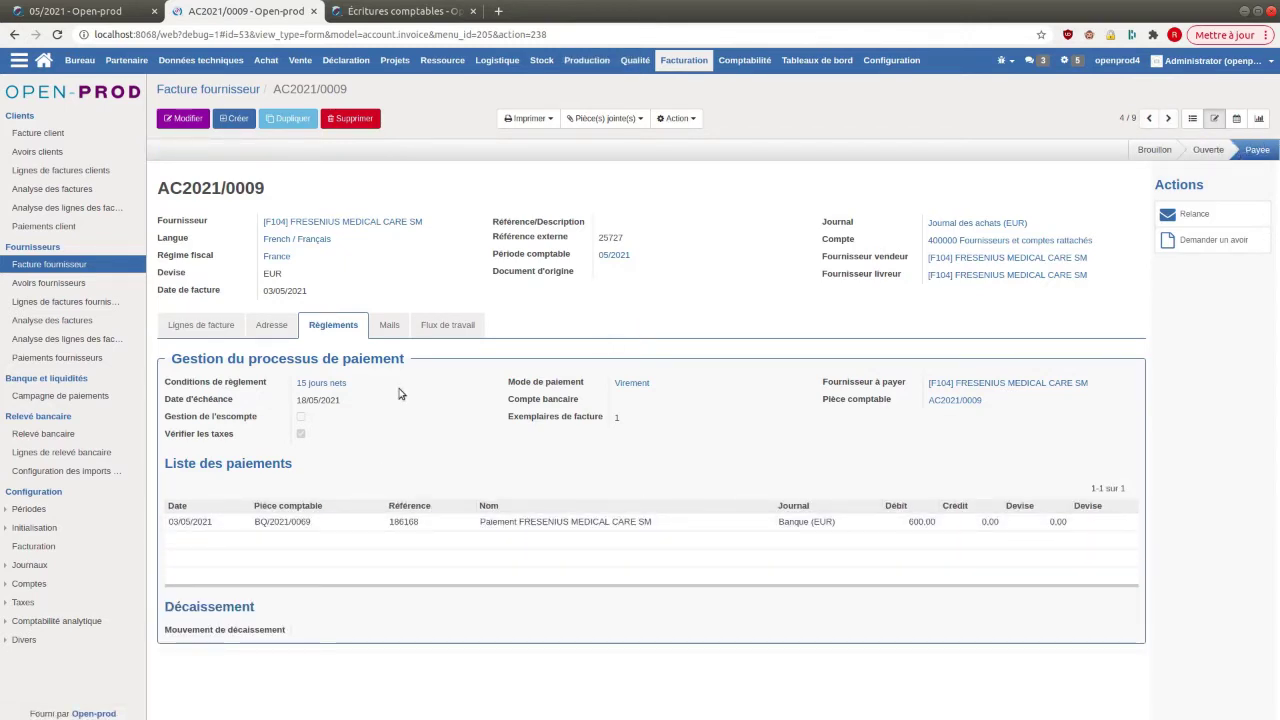
- Examine the paid invoice's journal entry and the refreshed accounting entries grouped under accounts 445661 and 445660
click(958, 400)
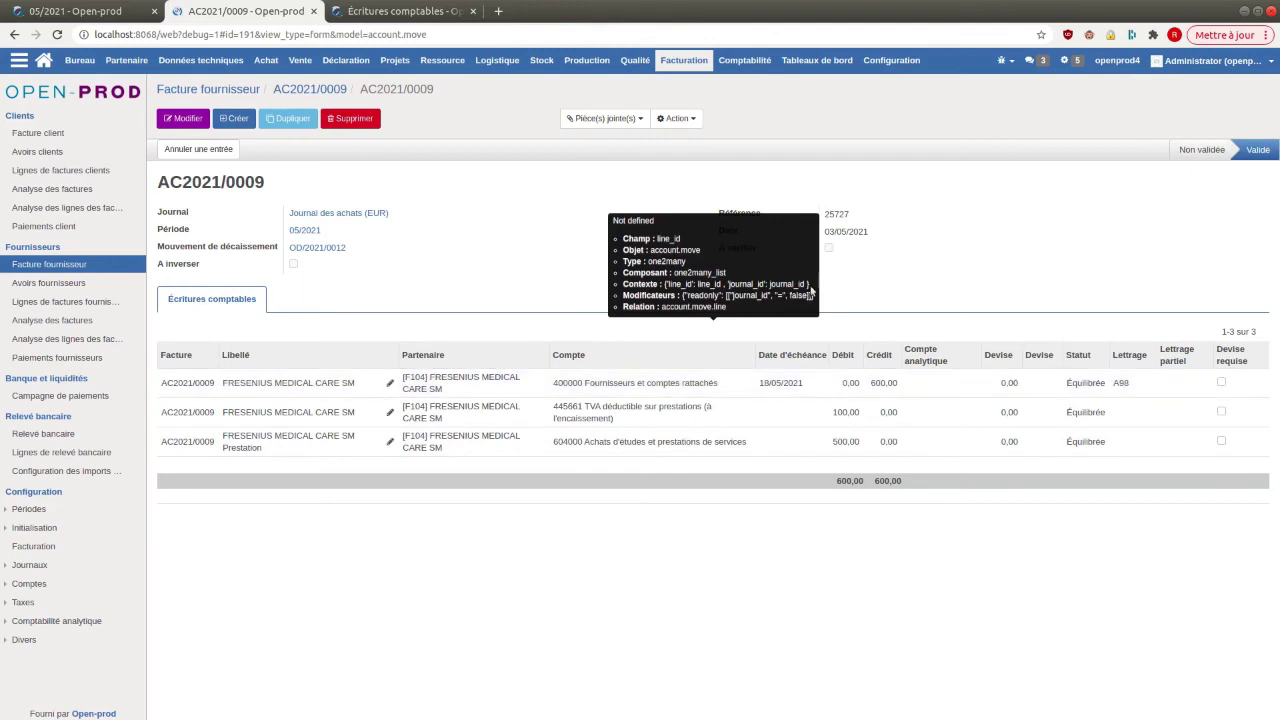
click(514, 215)
click(390, 11)
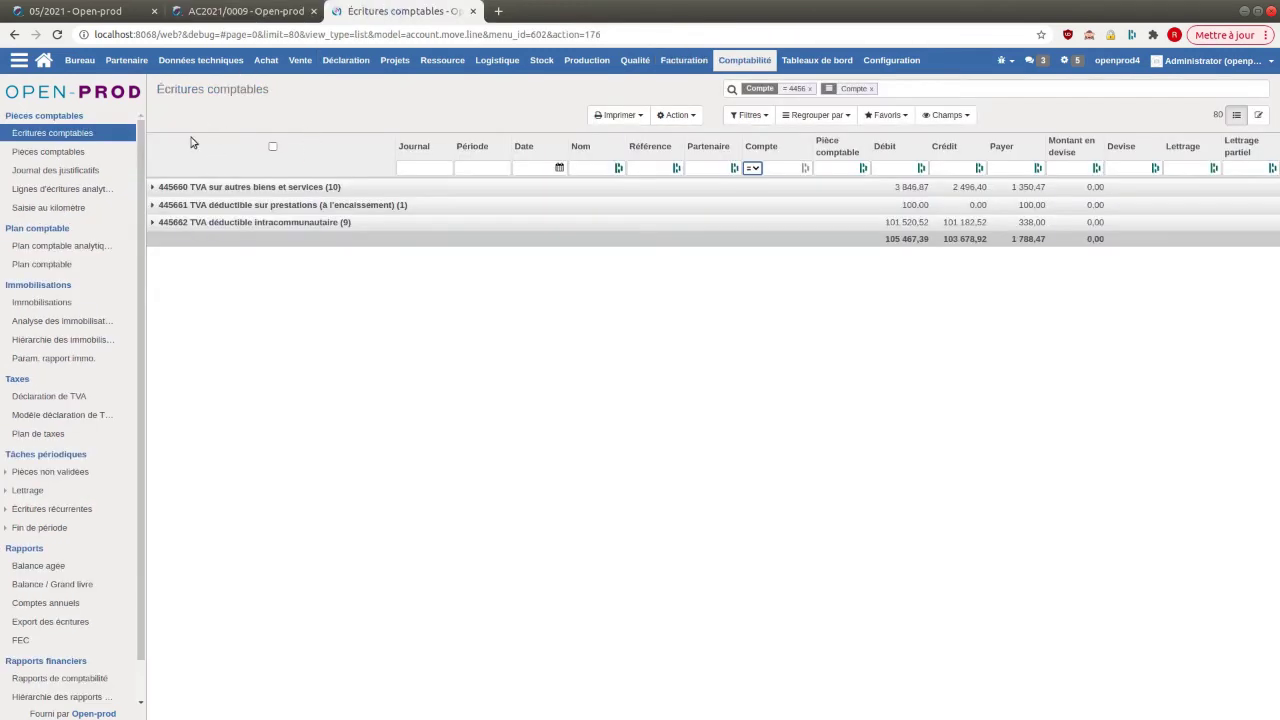
click(1236, 114)
click(339, 206)
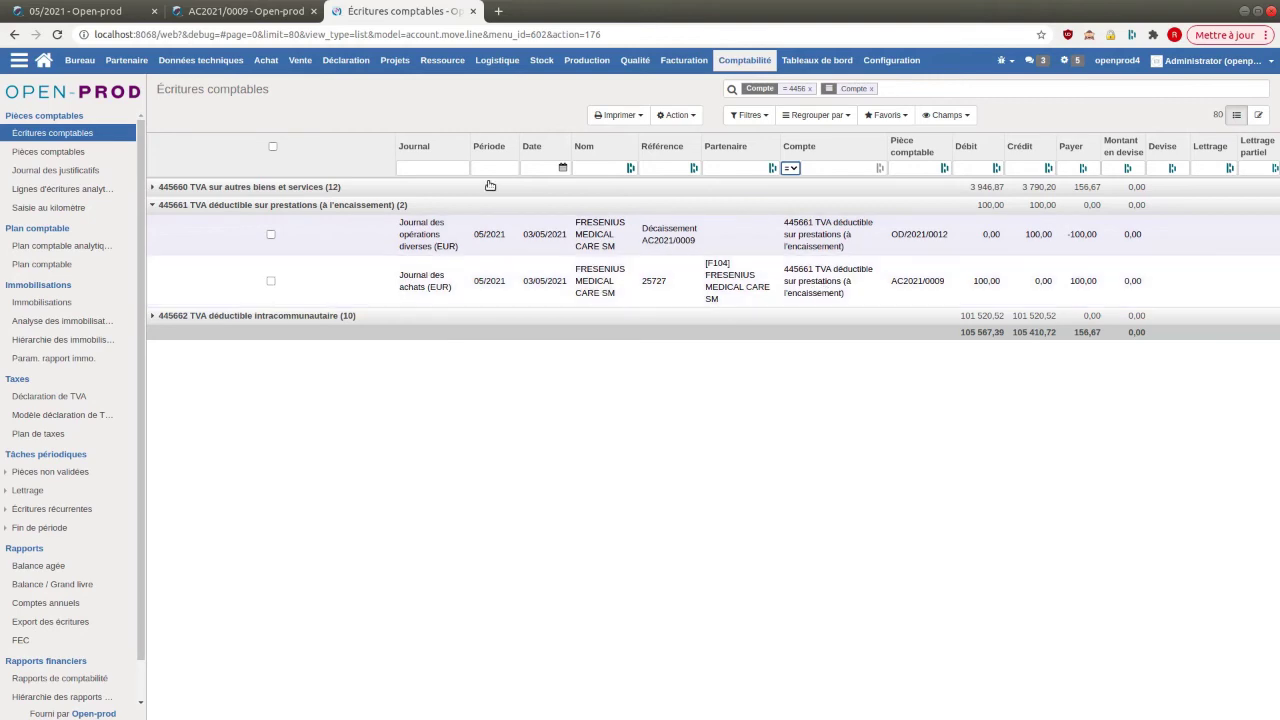
click(491, 189)
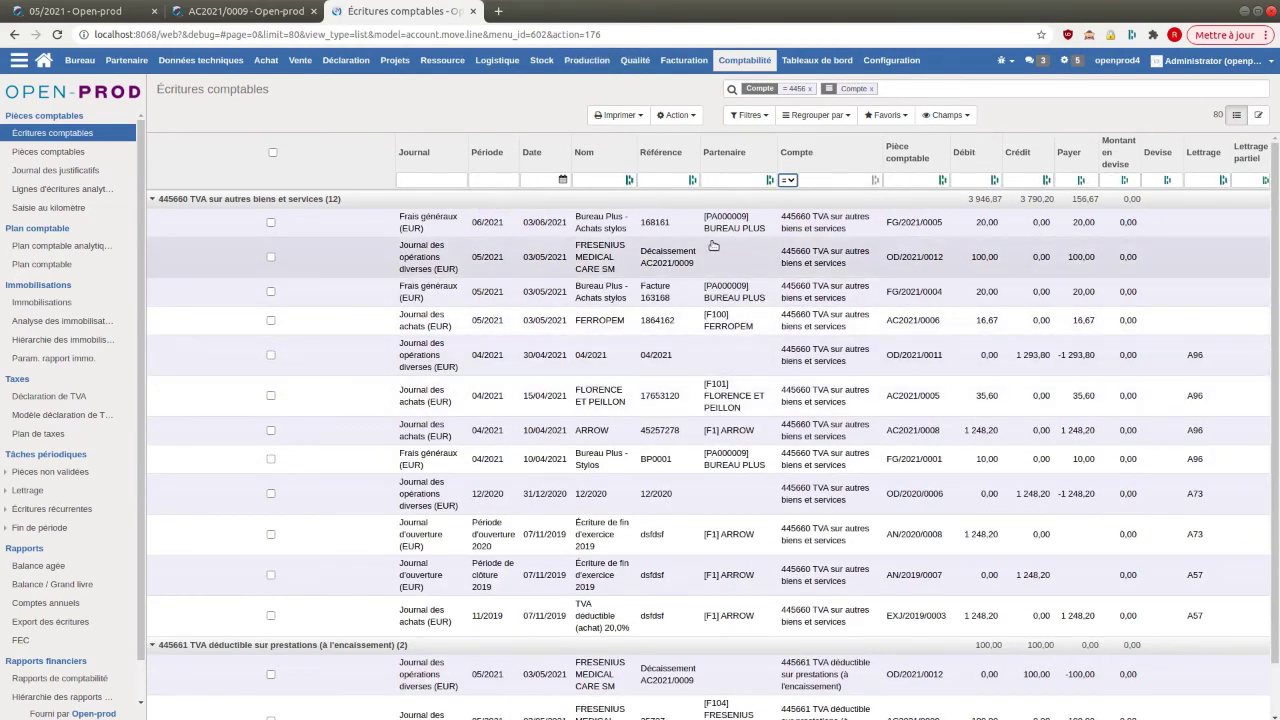
- Recalculate the 05/2021 VAT declaration and examine the entries behind pending account 445661 and the updated deductible VAT accounts
click(63, 10)
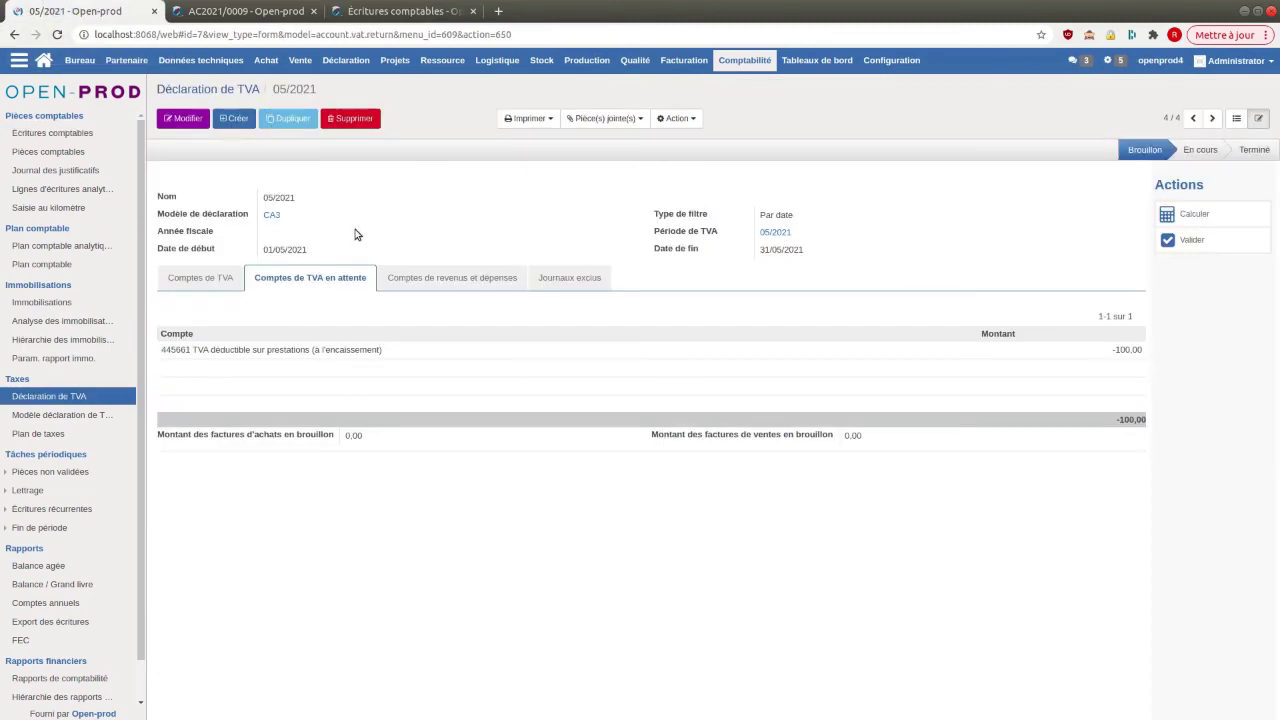
click(200, 278)
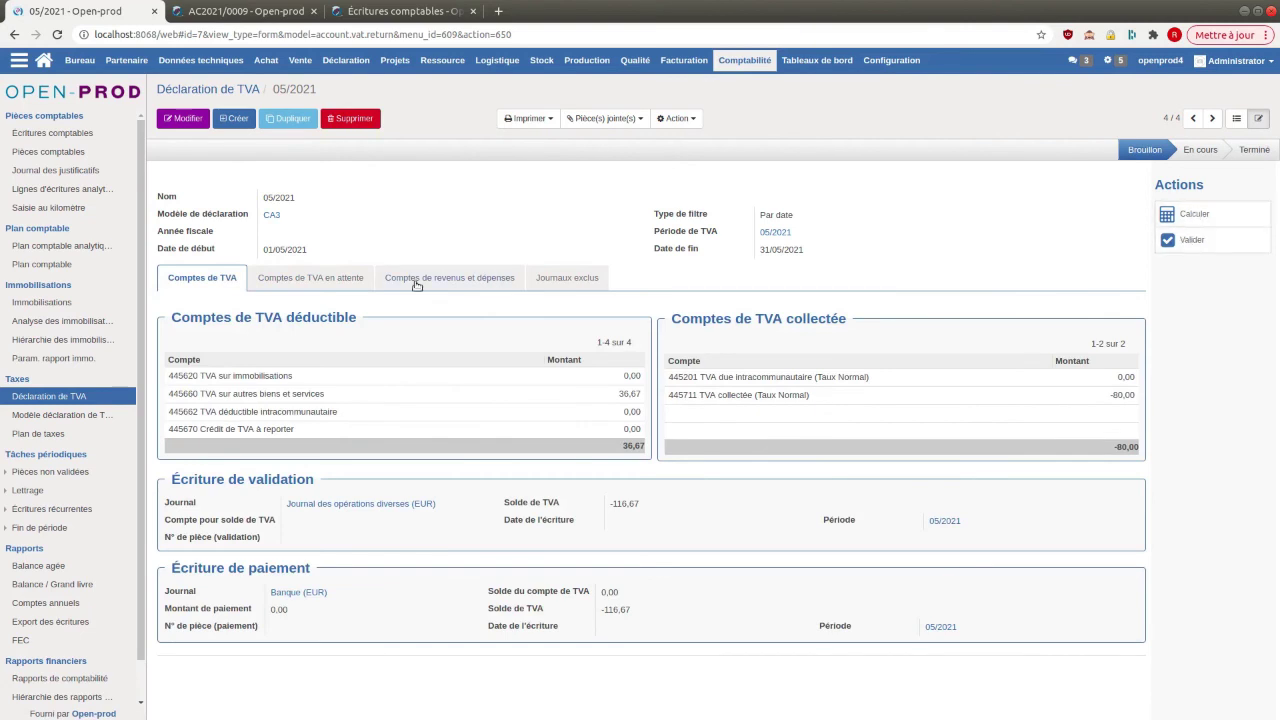
click(340, 278)
click(1213, 212)
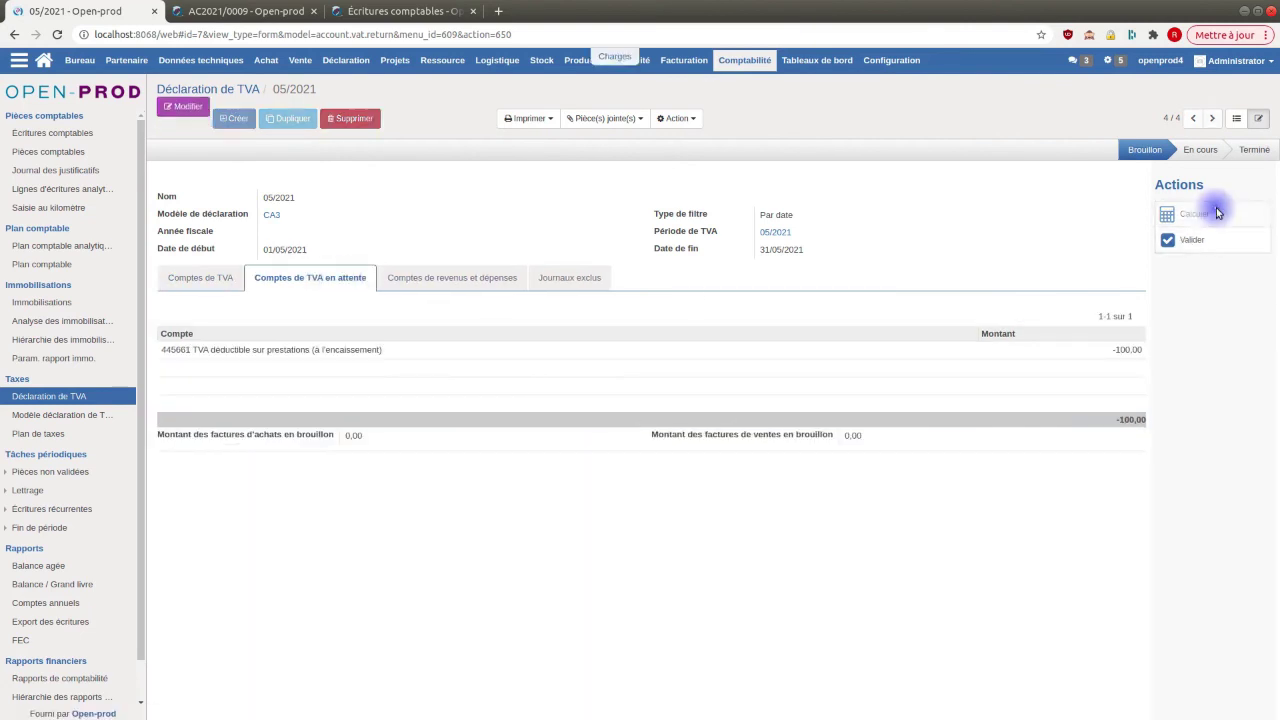
click(1136, 349)
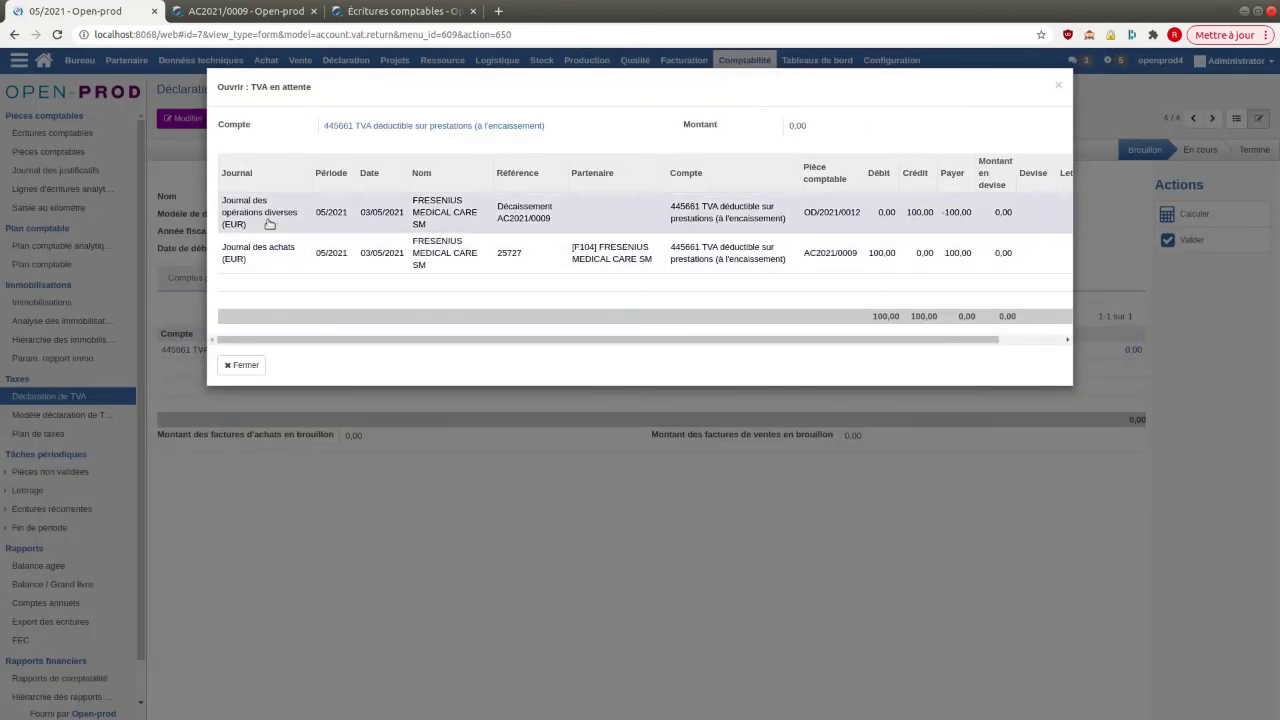
click(248, 367)
click(207, 282)
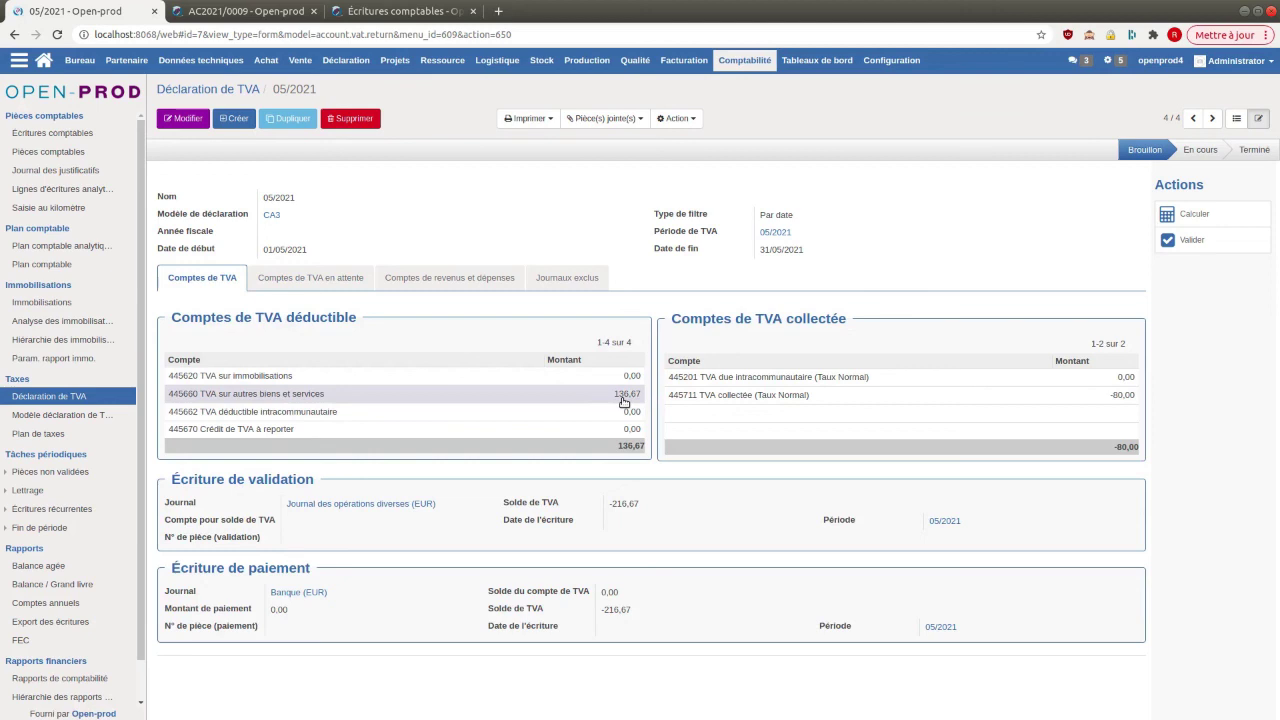
click(652, 301)
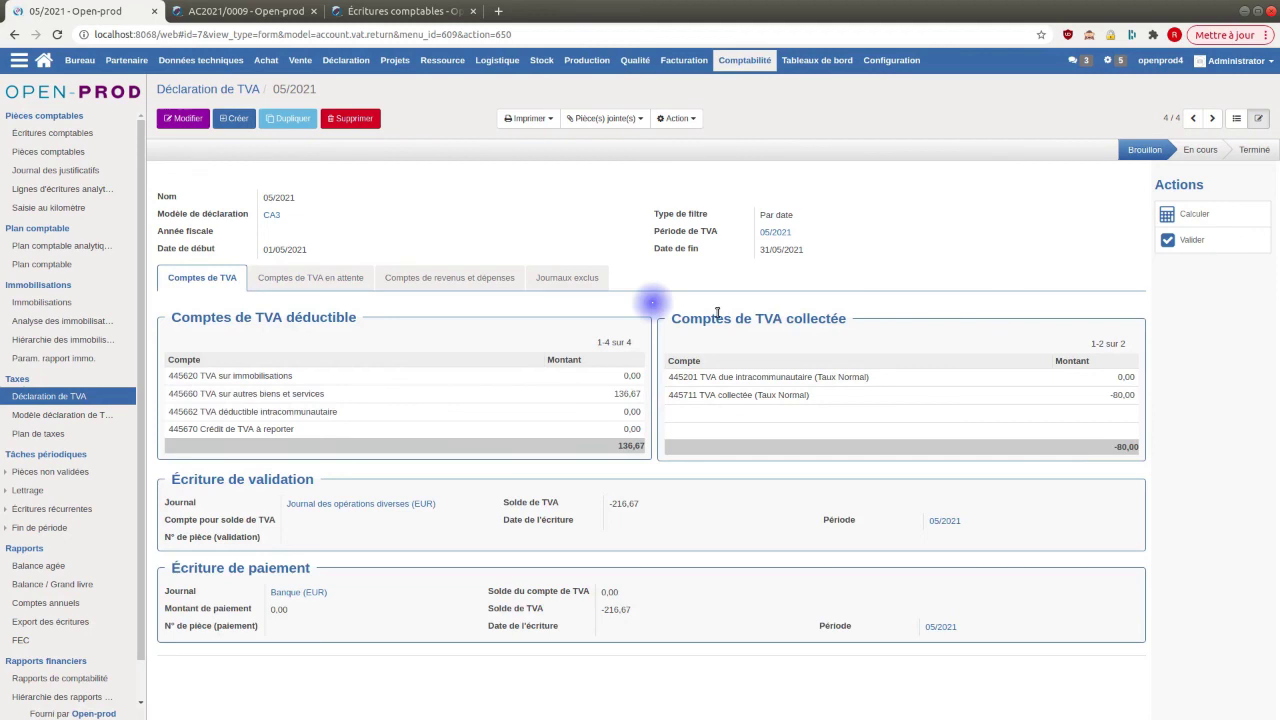
- Record the payment of the 04/2021 VAT declaration from the list of declarations
click(243, 89)
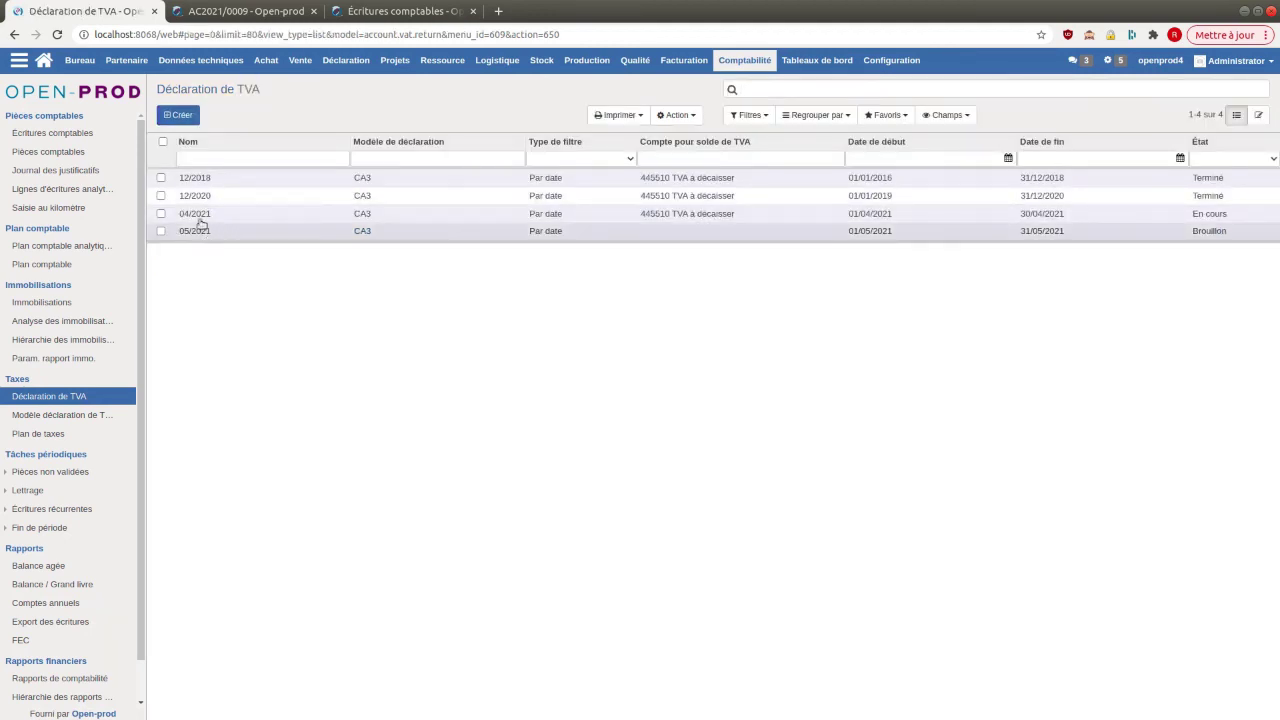
click(195, 214)
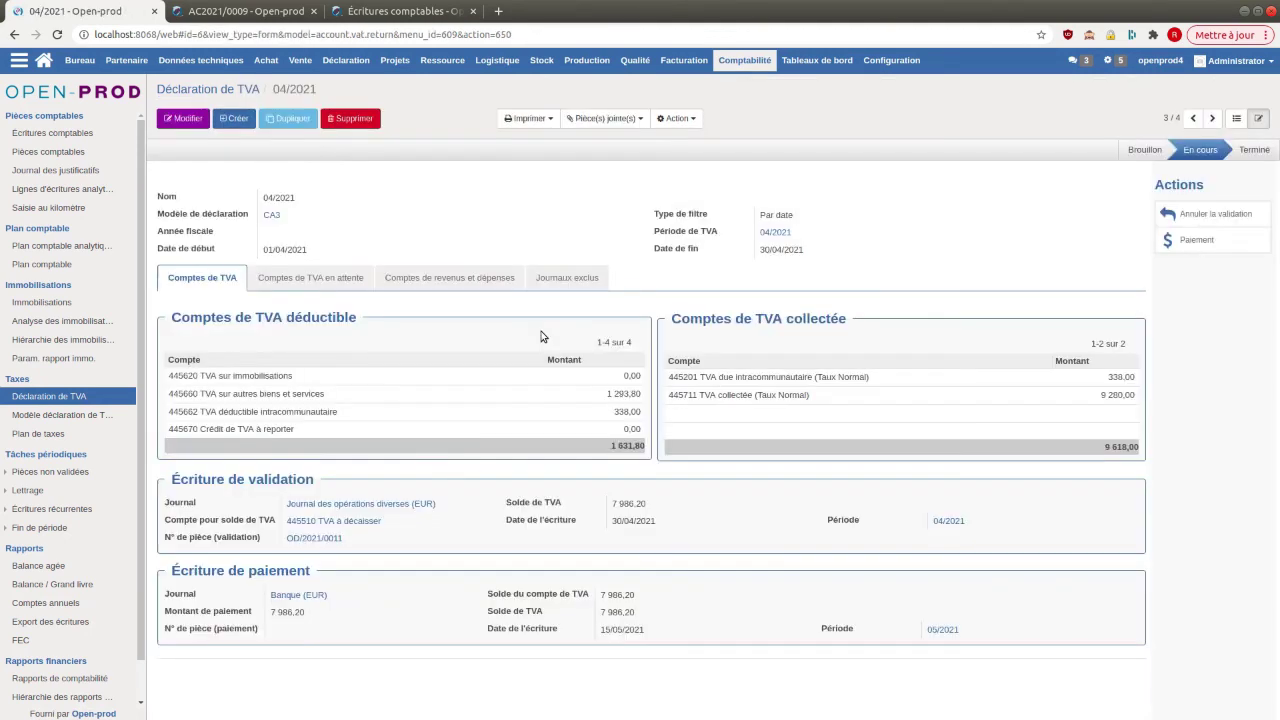
click(1197, 239)
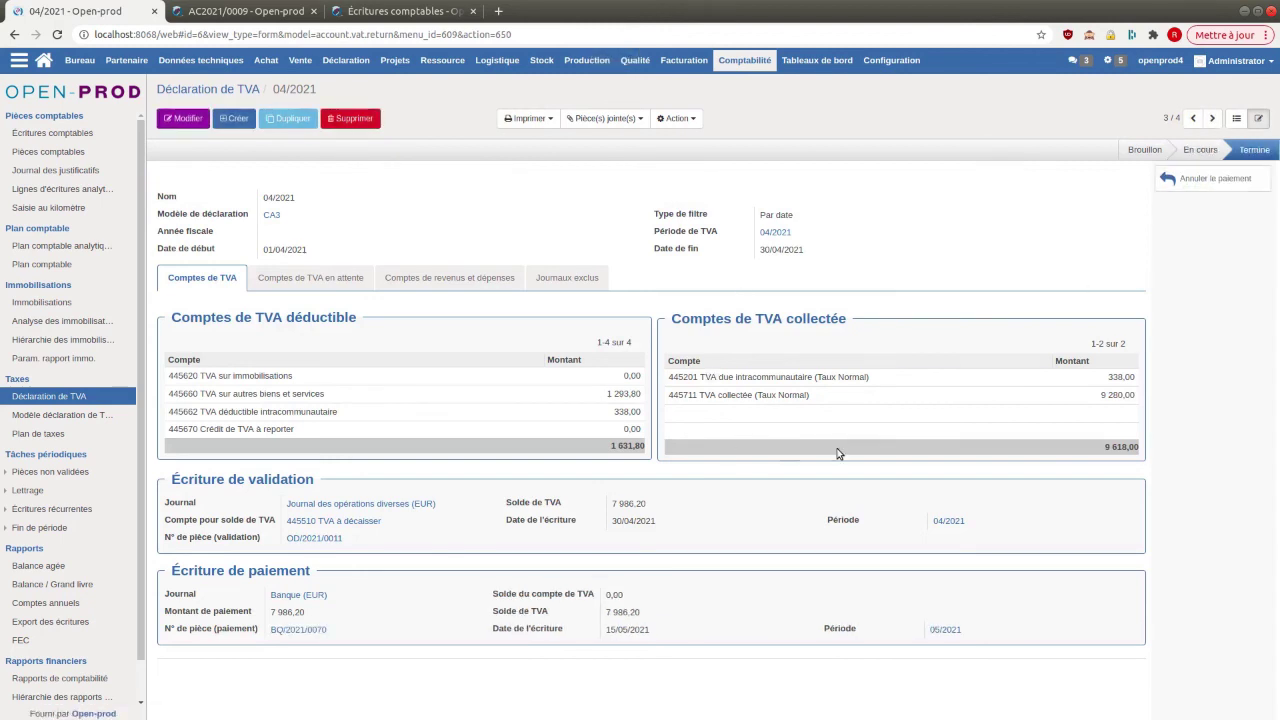
- Print the 04/2021 VAT declaration as a PDF report and open the downloaded file enlarged for reading
click(528, 118)
click(553, 143)
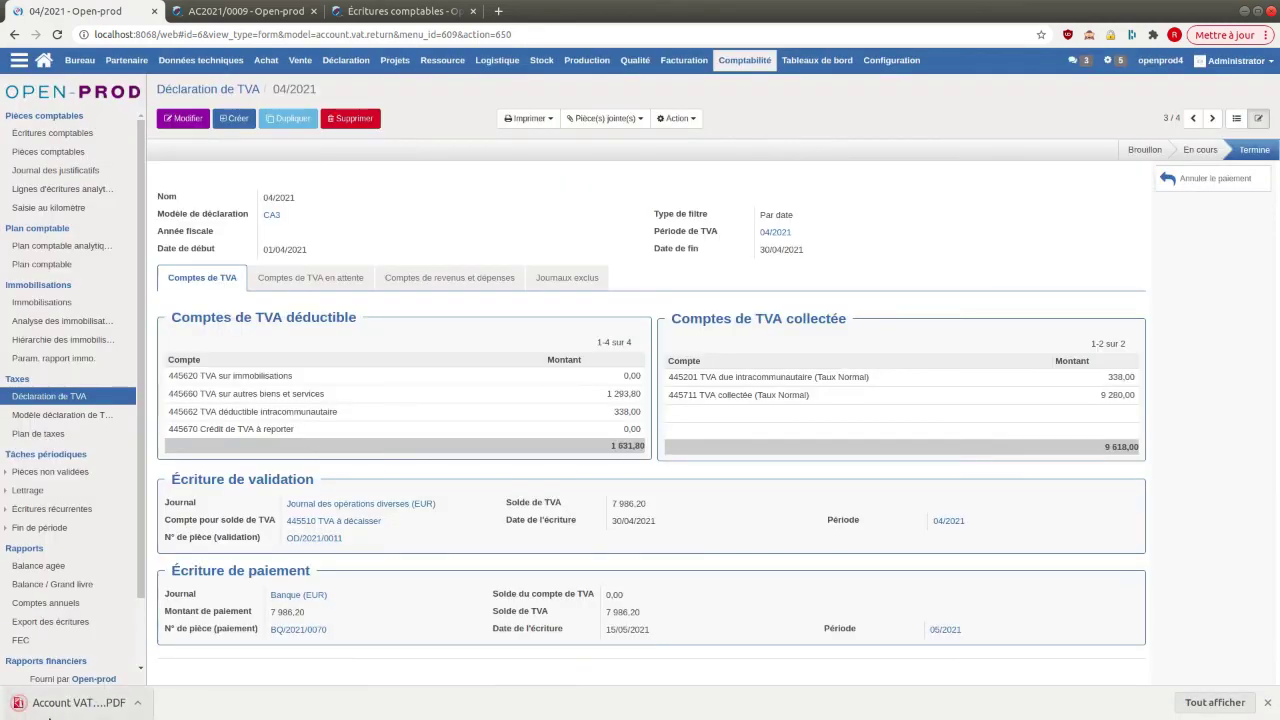
click(70, 702)
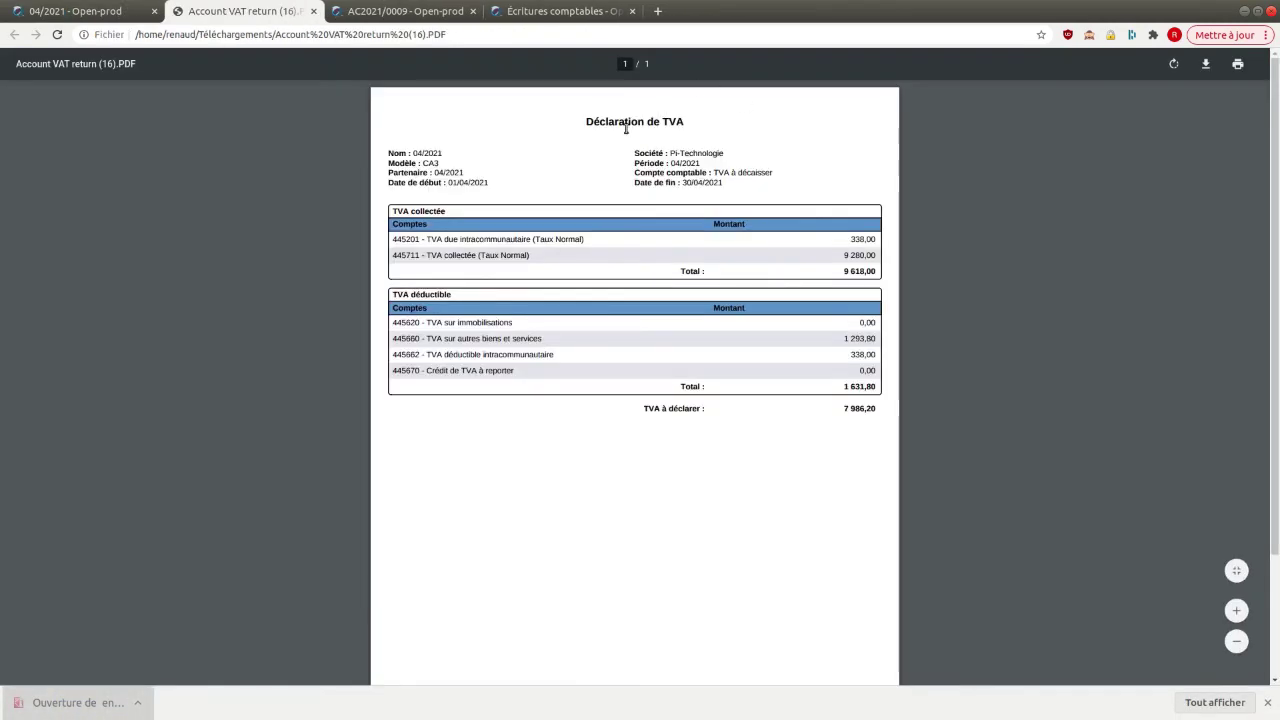
scroll(615, 125, up, 2)
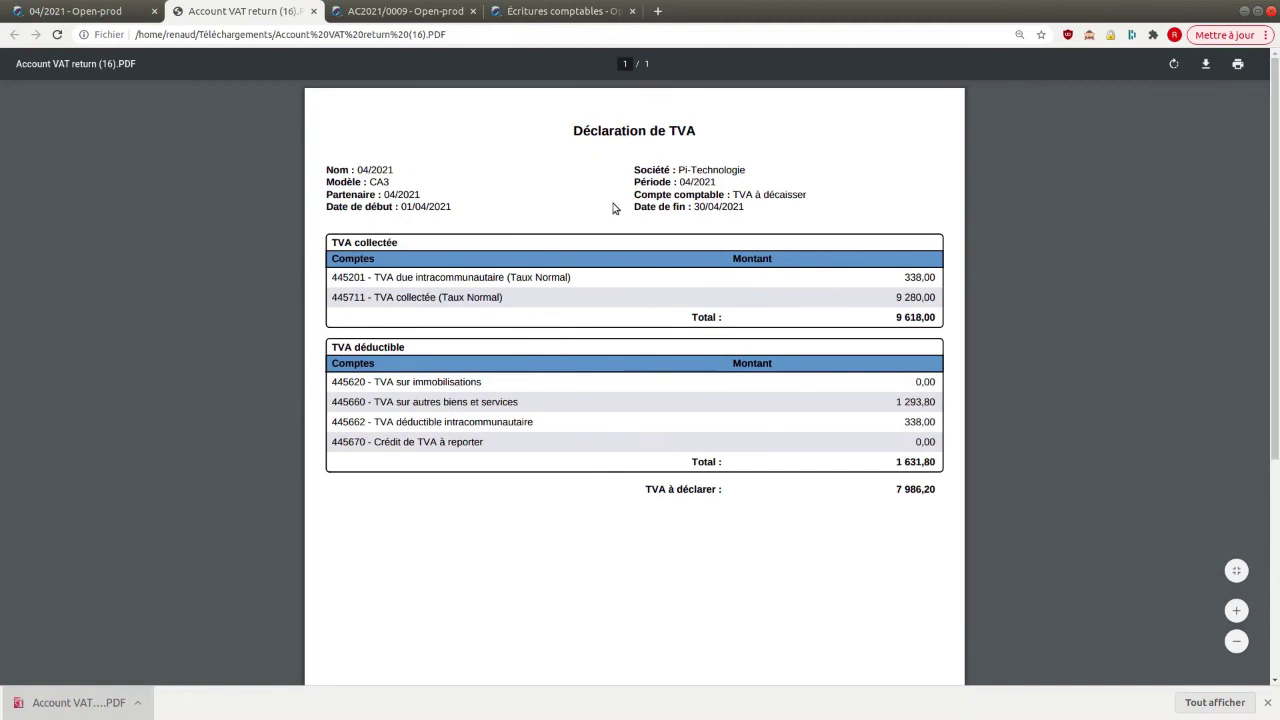
scroll(615, 208, up, 1)
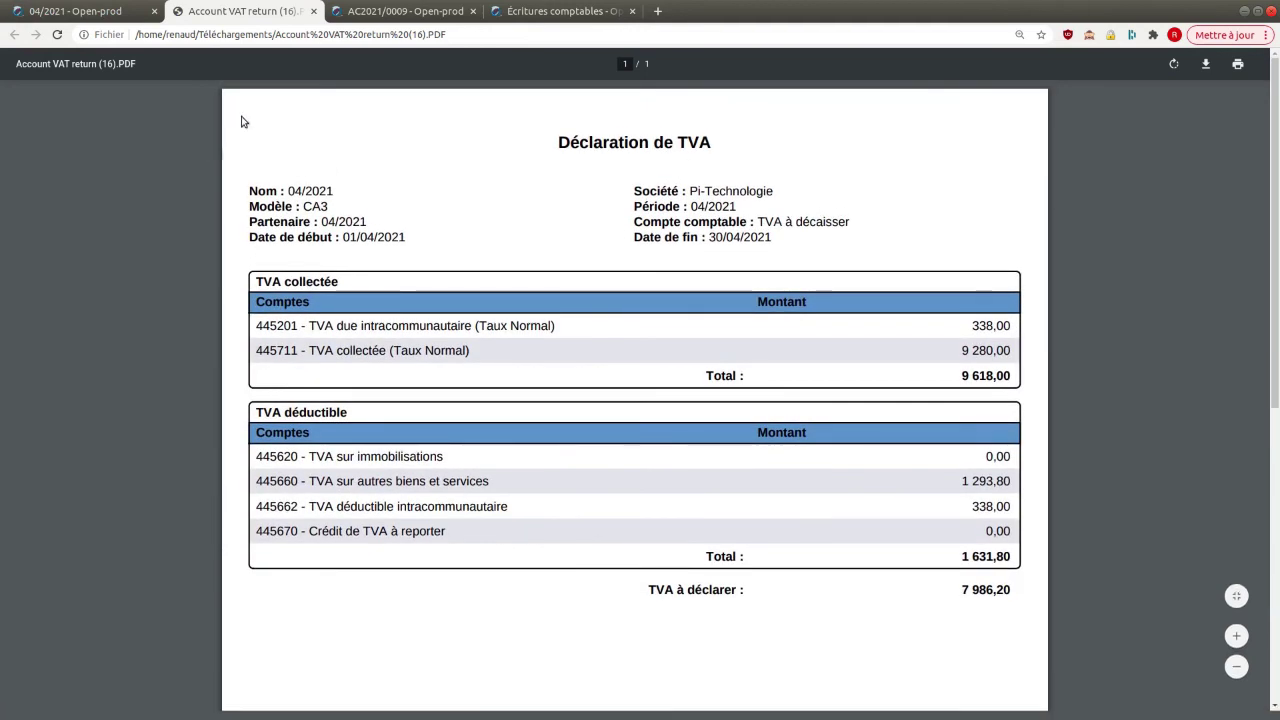